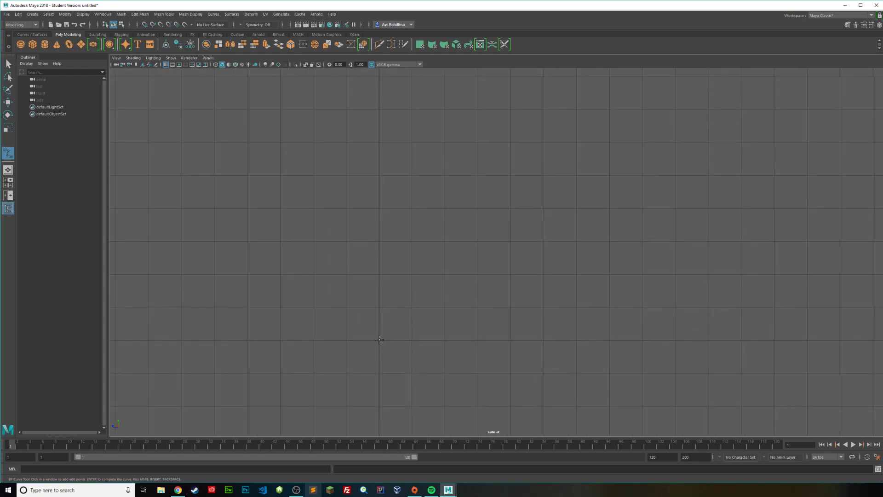
Draw a four-point half-heart EP curve from the origin, about 2 units out and 3 units up, back to the vertical centre line.
click(379, 339)
click(446, 264)
mouse_move(404, 250)
mouse_down()
mouse_move(380, 272)
mouse_move(387, 282)
mouse_move(410, 246)
mouse_up()
drag(379, 300, 379, 302)
scroll(394, 280, up, 5)
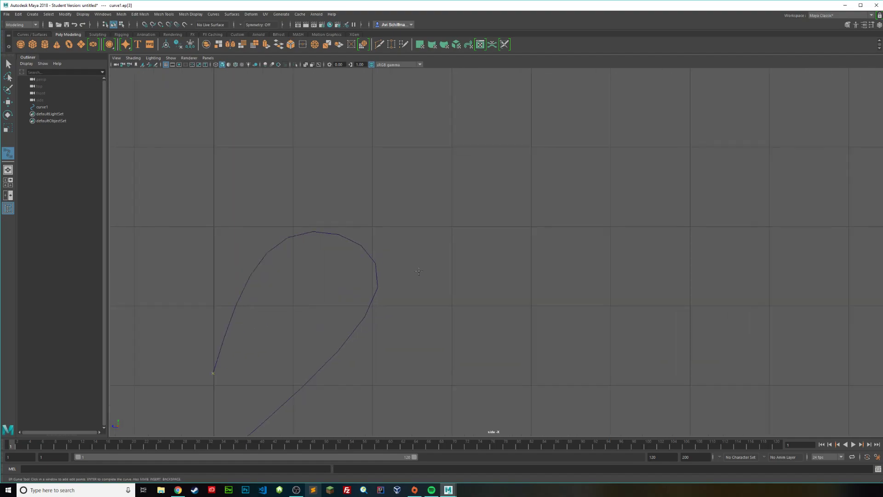
alt+middle_drag(394, 280, 555, 188)
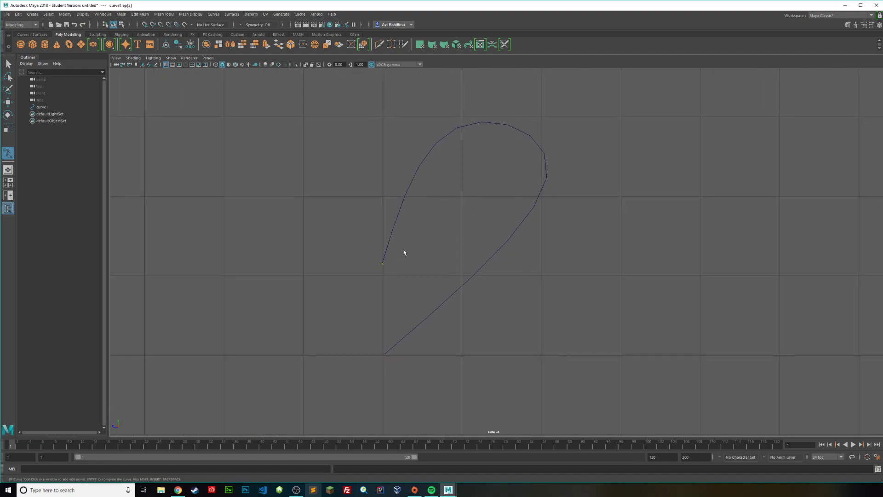
Show the curve's control vertices and snap its upper end vertex onto the vertical centre line.
key(q)
right_drag(391, 238, 378, 236)
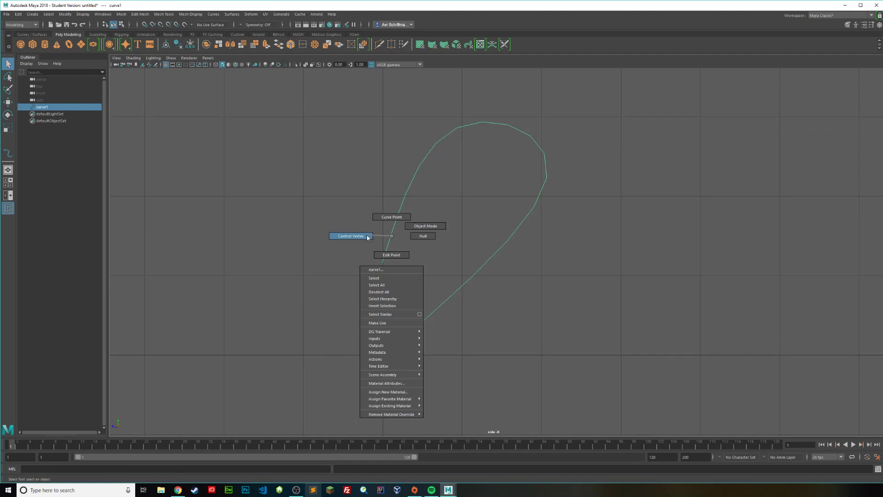
right_drag(368, 238, 368, 237)
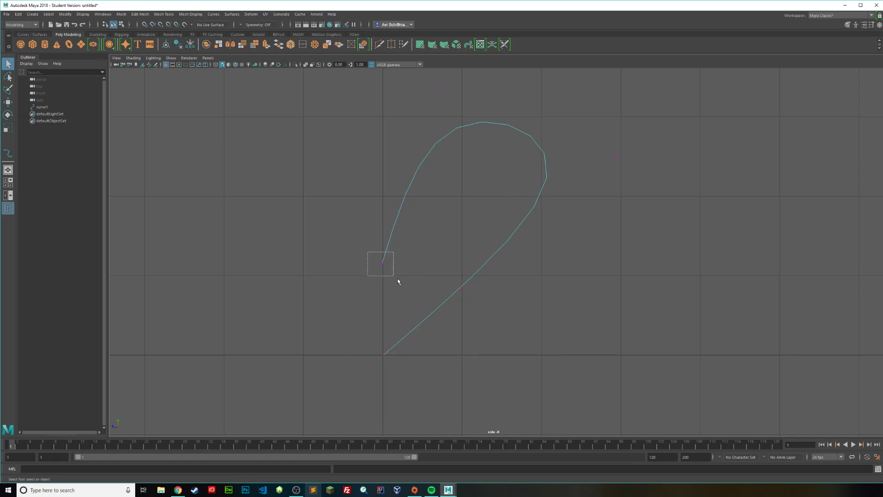
drag(398, 282, 398, 282)
scroll(365, 259, up, 2)
key(w)
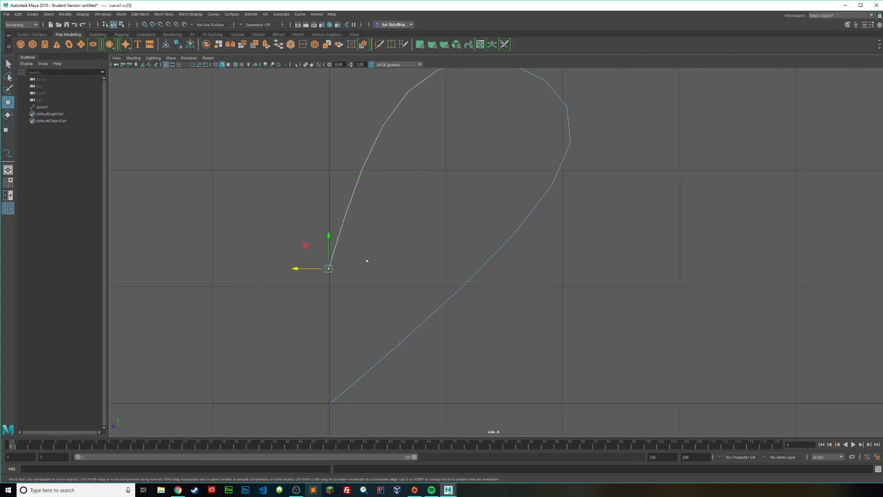
scroll(377, 251, up, 3)
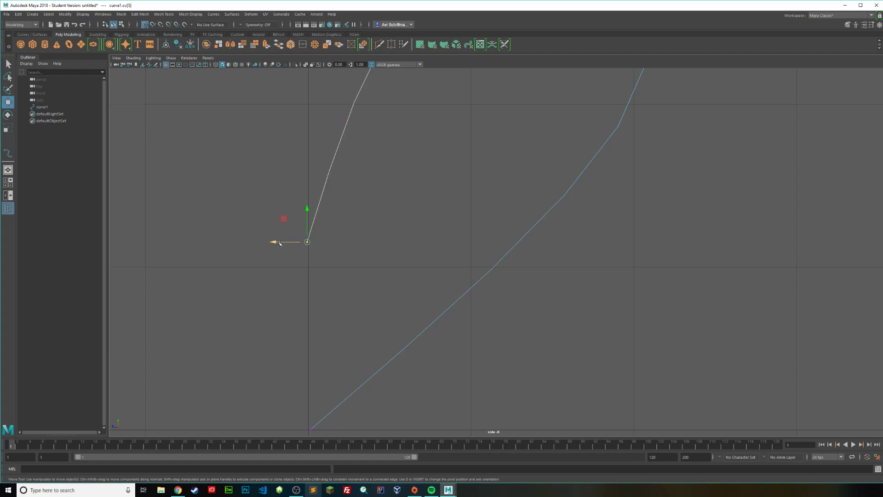
Snap the curve's lower end vertex onto the grid origin and return the curve to object mode.
alt+middle_drag(325, 296, 370, 170)
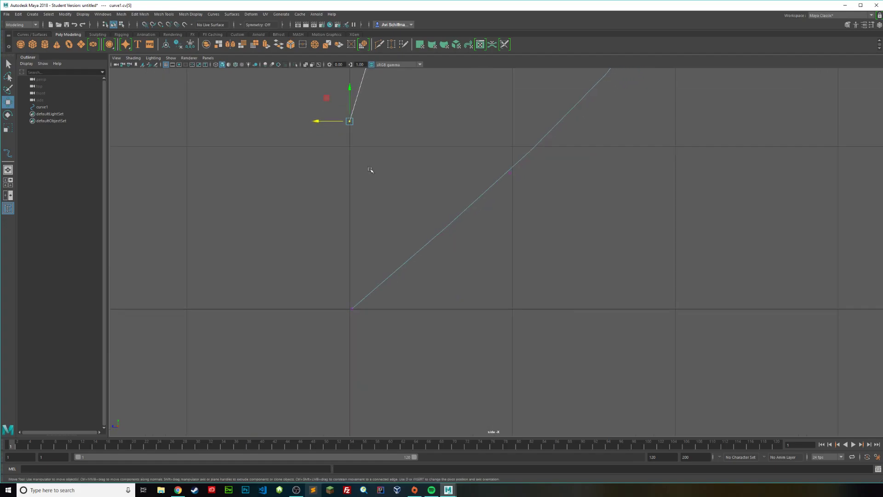
drag(324, 309, 355, 313)
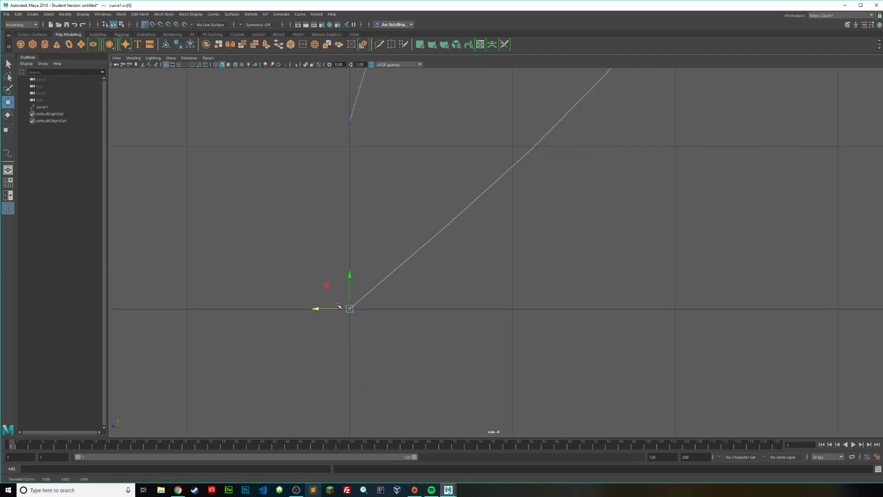
alt+middle_drag(475, 154, 455, 315)
key(q)
right_drag(642, 167, 673, 164)
click(674, 165)
scroll(666, 175, down, 10)
scroll(518, 227, up, 3)
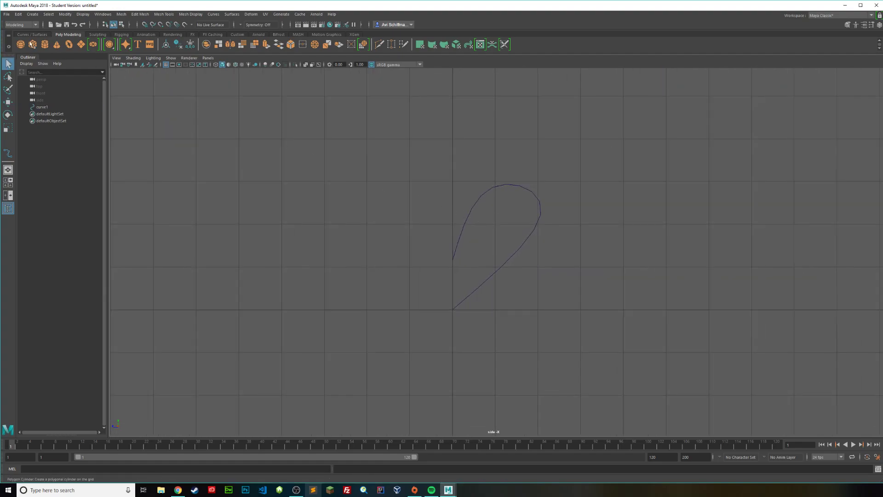
Create a polygon cube, display it in X-ray, and move it so its lower inner corner sits on the grid origin.
click(33, 45)
scroll(470, 272, up, 3)
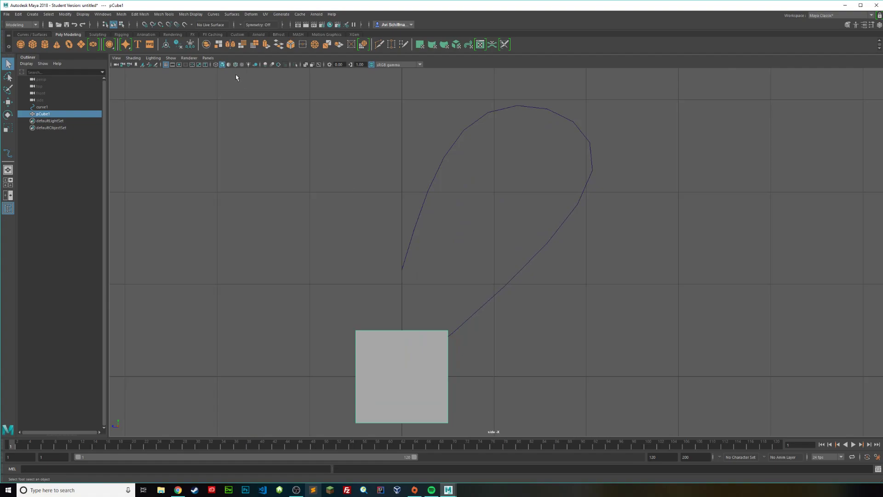
click(305, 65)
alt+middle_drag(455, 304, 479, 199)
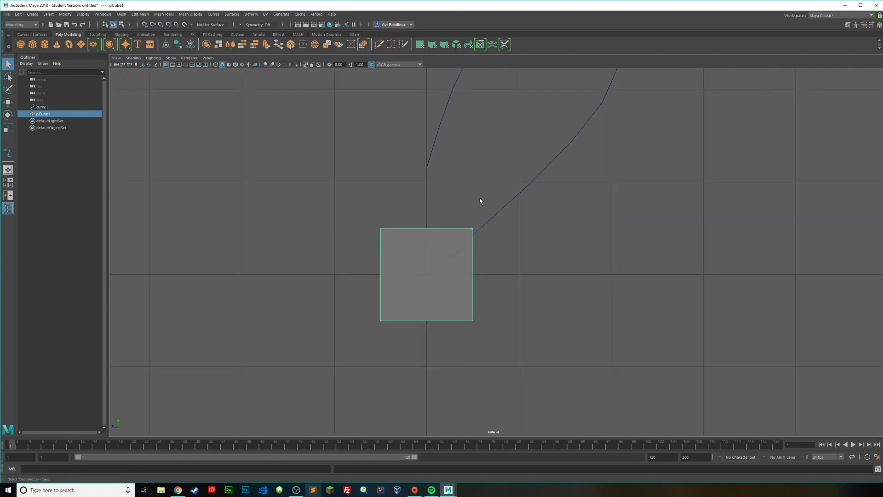
scroll(476, 205, up, 2)
key(w)
drag(394, 285, 462, 217)
Move the cube's outer and upper vertices to enclose the curve, making it about 2.1 units wide and 3 units tall.
right_drag(489, 209, 444, 205)
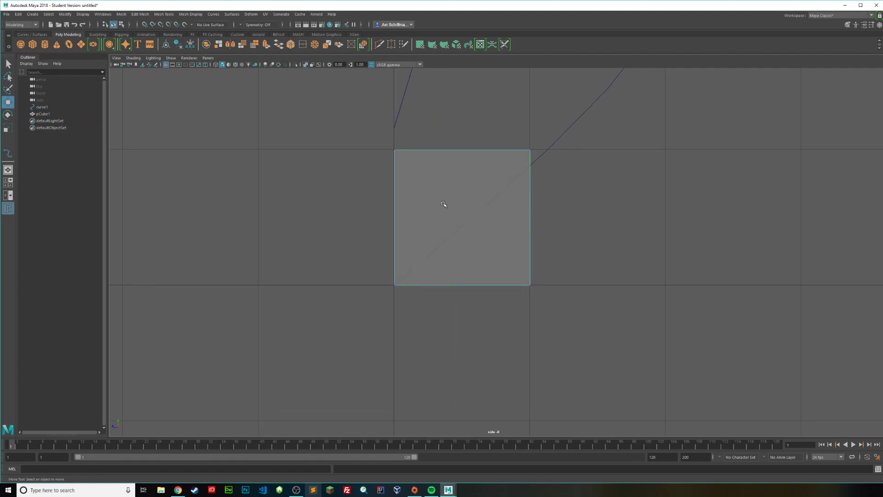
scroll(506, 244, down, 3)
drag(498, 170, 503, 195)
drag(482, 236, 555, 252)
alt+middle_drag(520, 174, 513, 259)
drag(376, 243, 671, 301)
drag(508, 250, 509, 128)
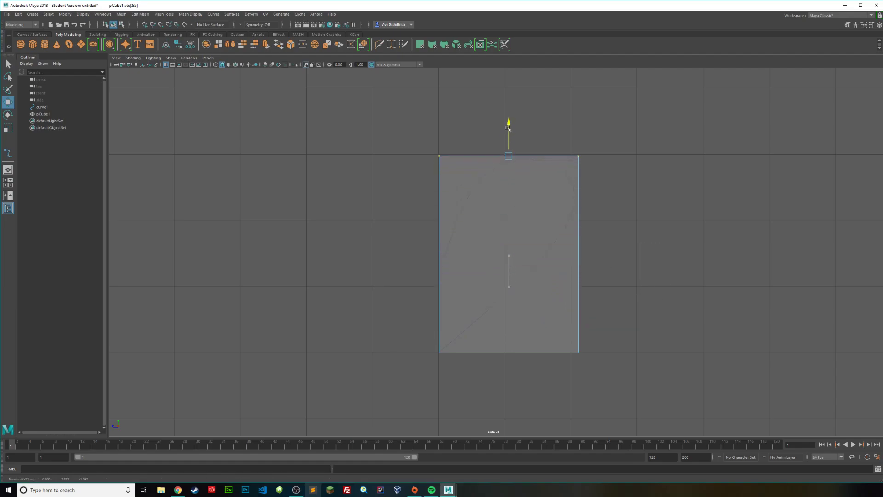
Cut six vertical edge loops across the width of the box with the Multi-Cut tool.
click(378, 48)
scroll(486, 164, up, 3)
alt+middle_drag(489, 179, 480, 162)
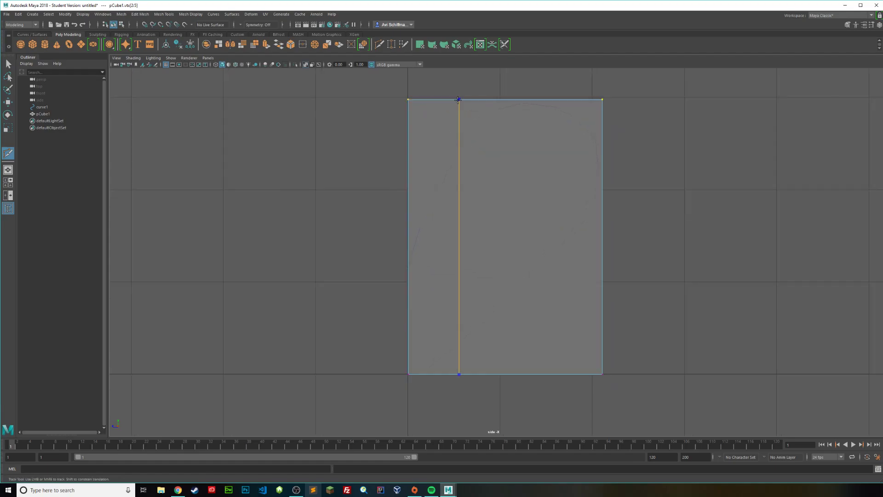
ctrl+click(442, 99)
ctrl+click(470, 99)
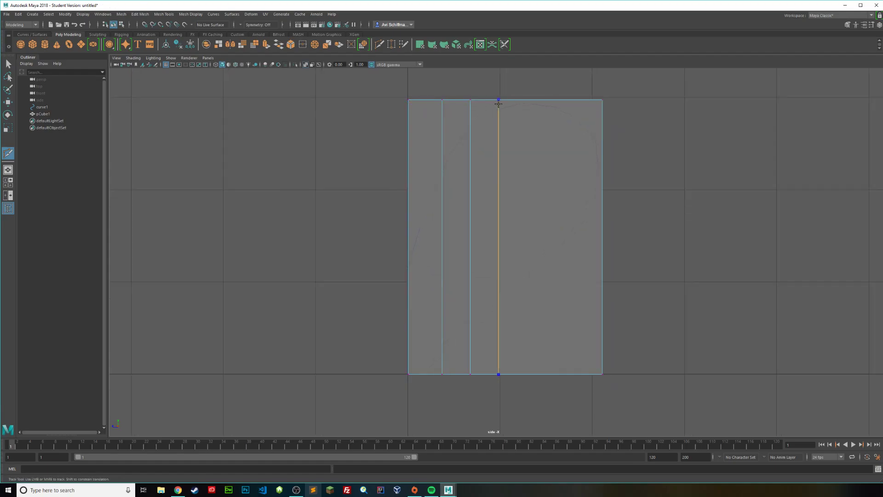
ctrl+click(498, 104)
ctrl+click(534, 104)
ctrl+click(562, 104)
ctrl+click(586, 105)
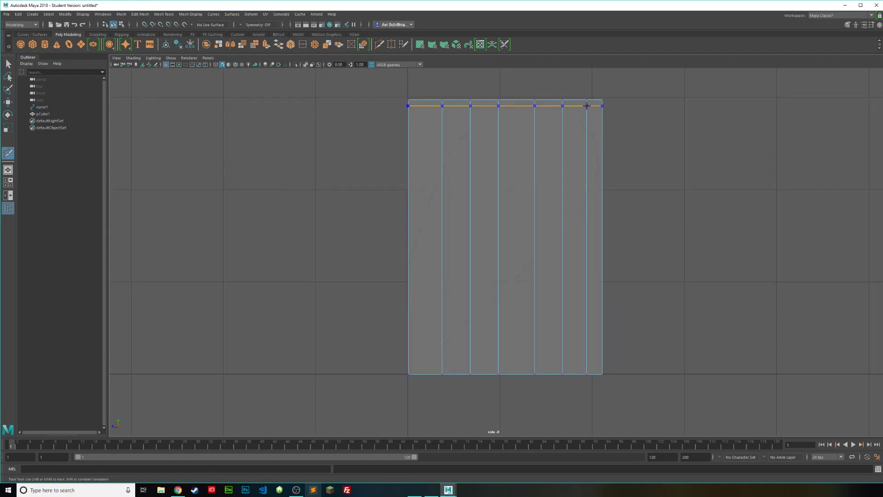
Cut four more vertical edge loops into the wider gaps between the existing loops and leave the Multi-Cut tool.
ctrl+click(426, 100)
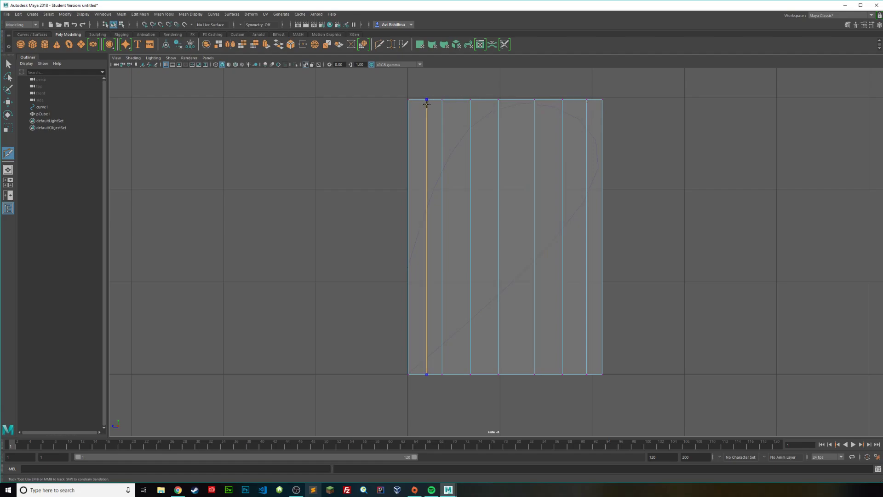
ctrl+click(520, 106)
ctrl+click(550, 105)
ctrl+click(457, 104)
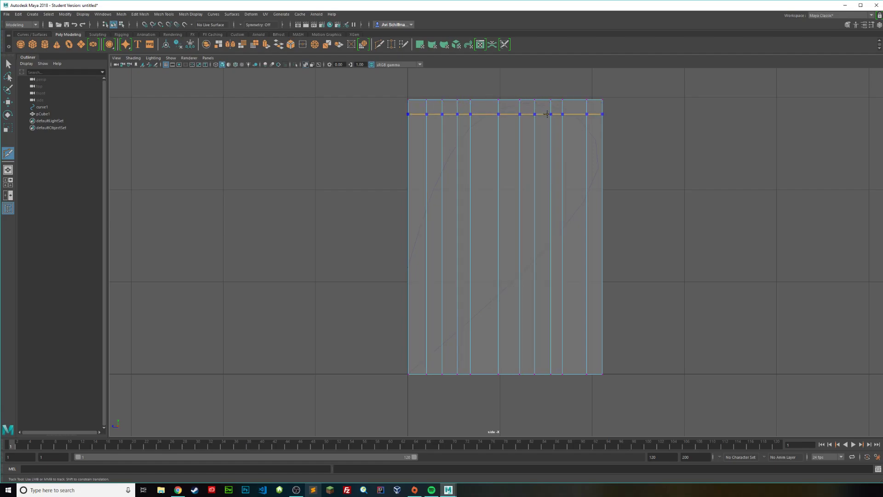
click(602, 100)
alt+middle_drag(597, 178, 589, 144)
key(q)
Raise the bottom vertices of the three edge loops nearest the centre line onto the curve's lower slope.
alt+middle_drag(599, 109, 538, 246)
scroll(593, 221, up, 3)
scroll(538, 247, up, 3)
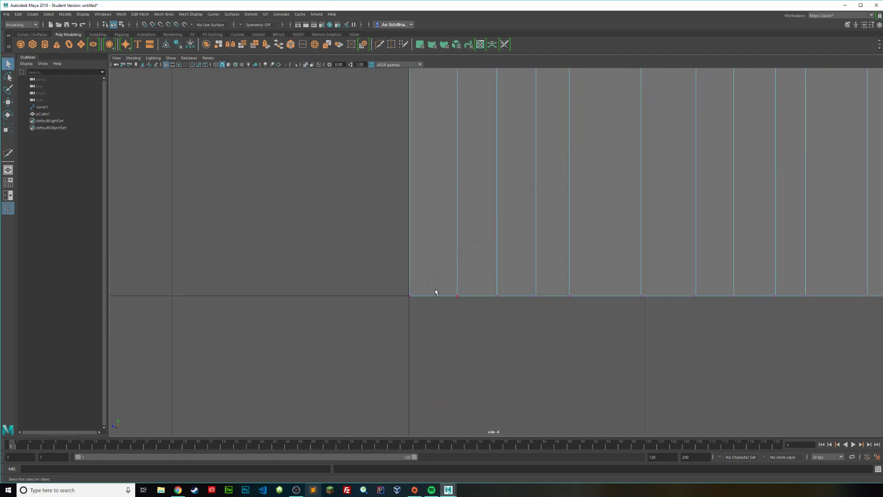
key(w)
scroll(460, 281, up, 2)
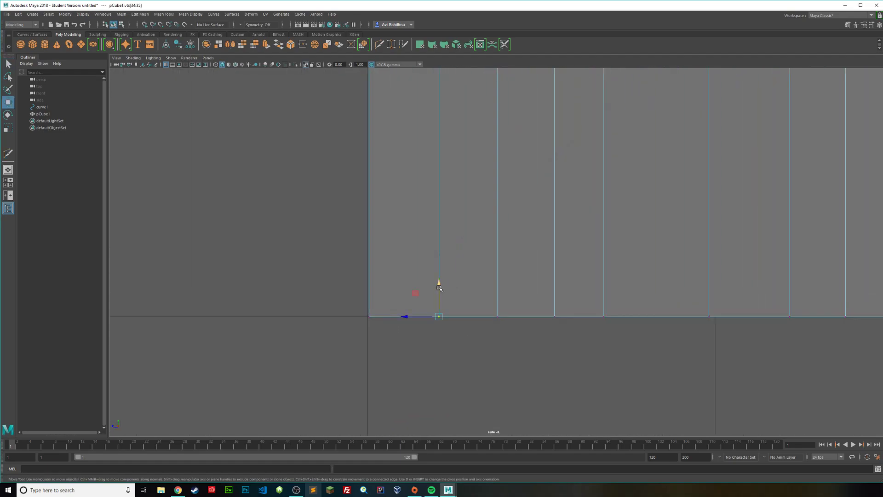
drag(439, 287, 438, 227)
drag(481, 257, 513, 334)
drag(498, 281, 500, 171)
drag(529, 272, 570, 326)
drag(555, 284, 544, 125)
Raise the bottom vertices of the fourth, fifth and sixth edge loops from the centre line onto the curve.
drag(574, 256, 631, 335)
drag(606, 281, 614, 80)
alt+middle_drag(614, 79, 503, 144)
drag(575, 351, 568, 54)
alt+middle_drag(725, 293, 626, 294)
scroll(626, 294, down, 5)
drag(514, 272, 531, 171)
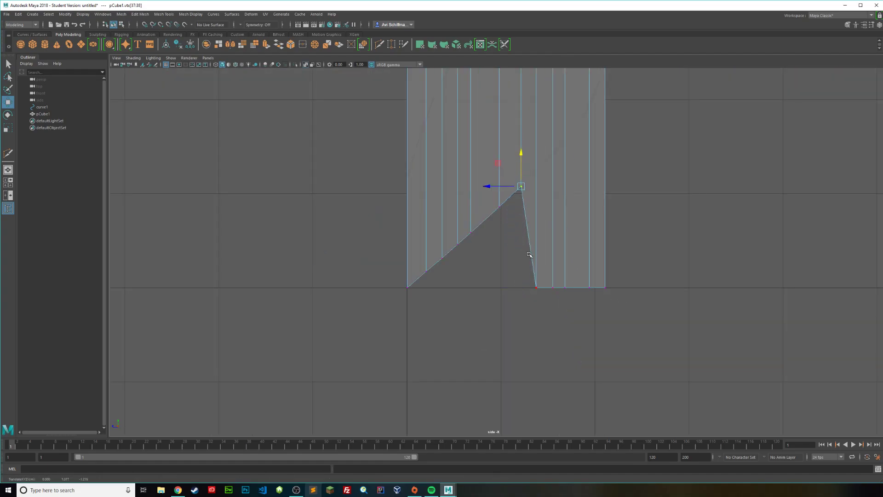
Raise the bottom vertices of the four outermost edge loops to follow the curve's lower slope.
drag(514, 252, 544, 310)
drag(538, 260, 534, 138)
drag(545, 269, 558, 133)
drag(550, 269, 584, 108)
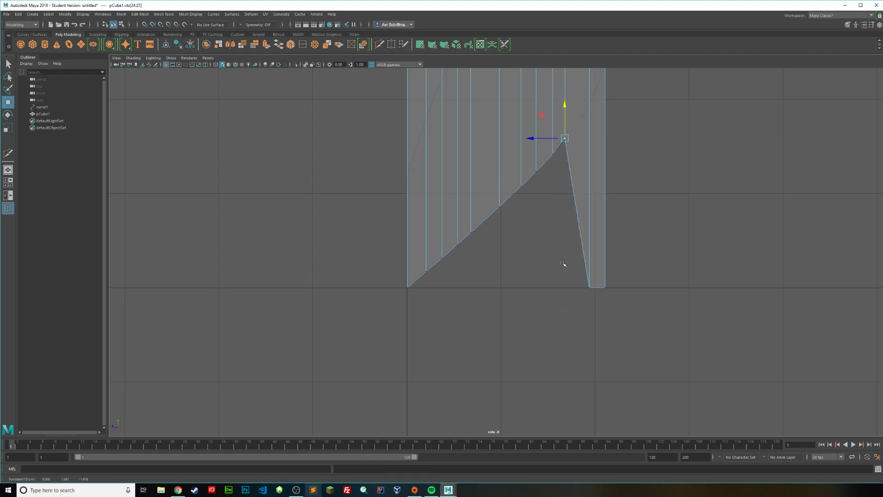
drag(564, 264, 600, 307)
drag(589, 263, 592, 89)
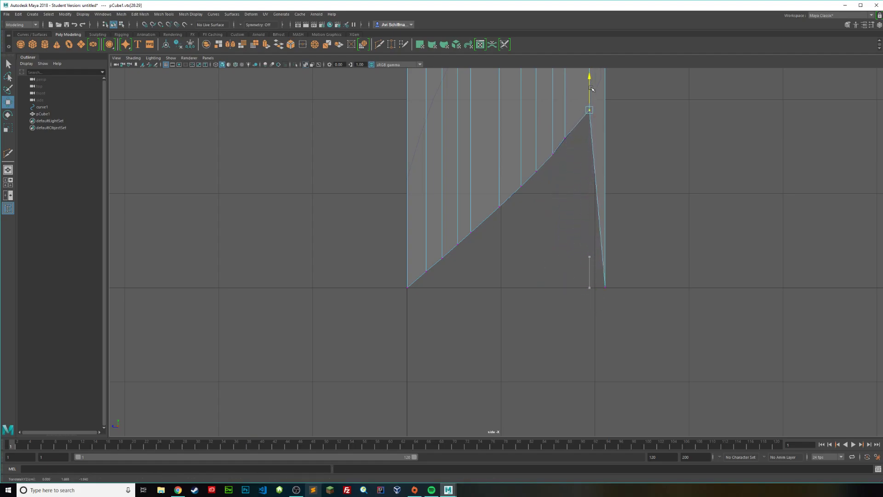
Raise the box's lower outer corner to the curve's widest part and fine-tune the bottom vertices of the second-outermost loop.
alt+middle_drag(660, 226, 636, 303)
drag(629, 373, 594, 127)
alt+middle_drag(589, 202, 600, 239)
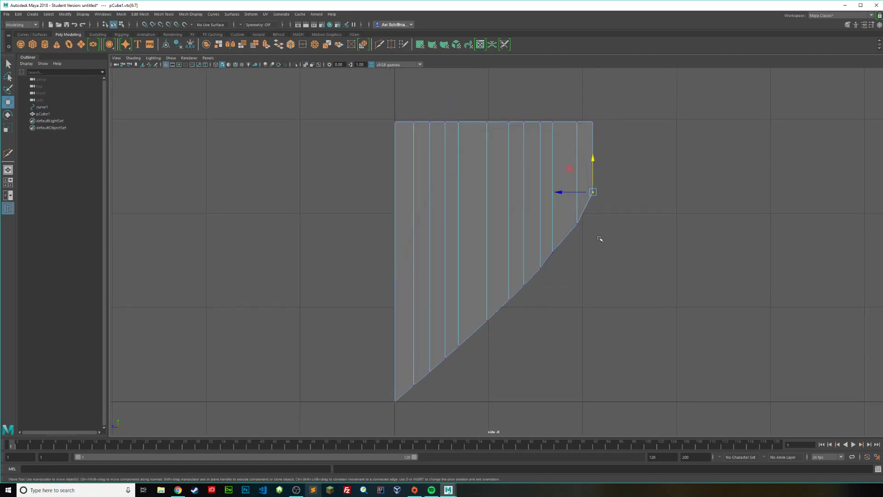
click(551, 248)
drag(551, 221, 552, 225)
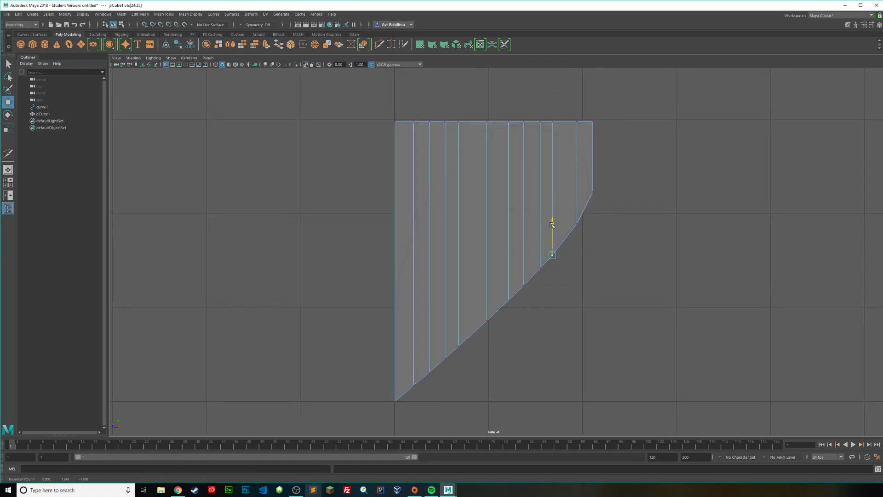
alt+middle_drag(553, 210, 557, 257)
Lower the top outer corner and the top vertices of the three outermost edge loops onto the curve's rounded shoulder.
scroll(566, 169, up, 3)
drag(636, 115, 652, 134)
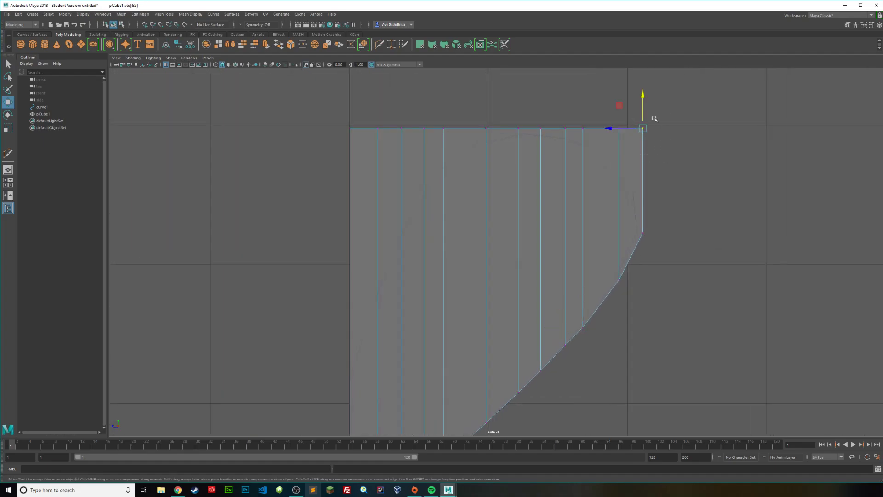
drag(646, 93, 621, 138)
alt+middle_drag(573, 121, 577, 174)
drag(576, 174, 592, 189)
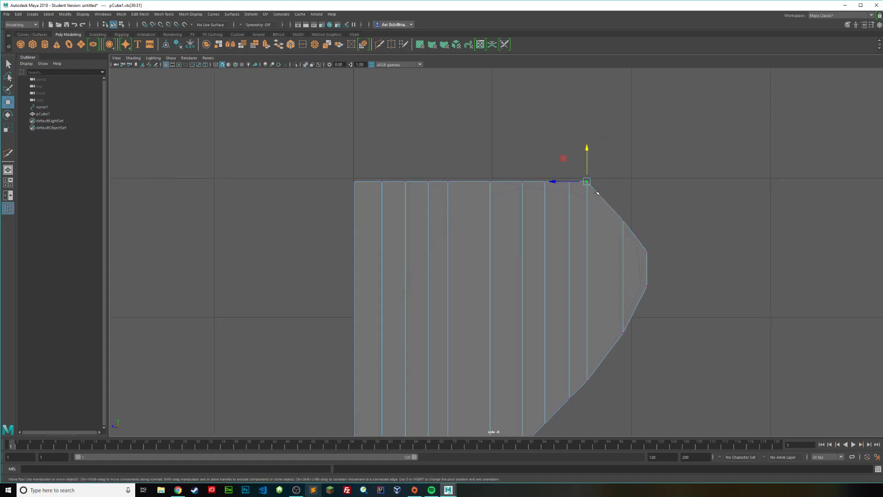
drag(588, 151, 589, 167)
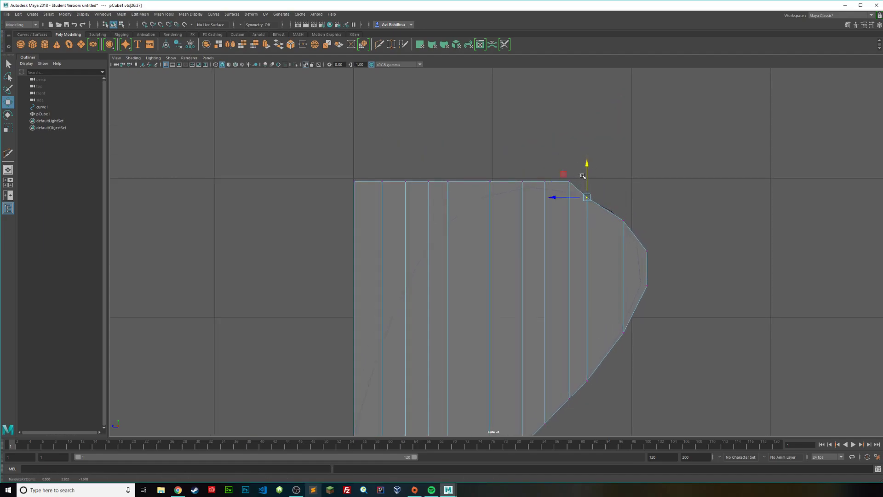
scroll(582, 175, up, 3)
drag(591, 185, 605, 196)
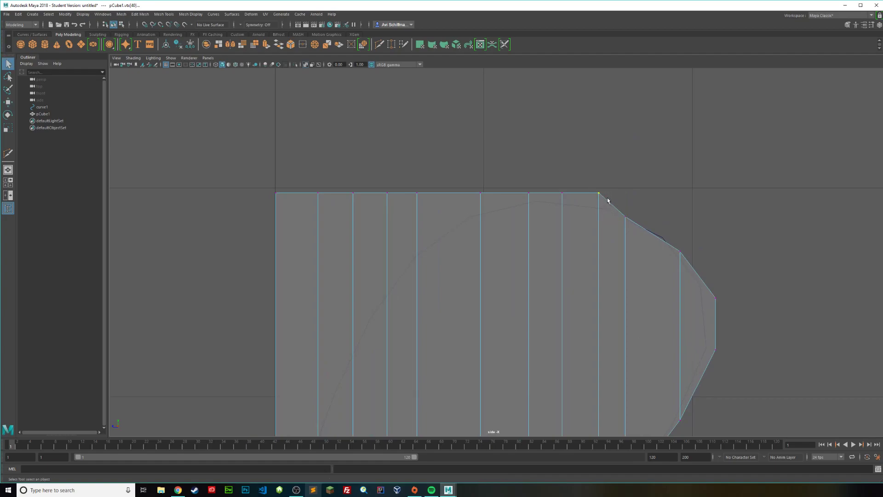
drag(599, 162, 598, 177)
Lower the top vertices of the next four edge loops inward to follow the crest of the curve.
key(q)
drag(576, 208, 481, 185)
key(w)
key(q)
key(w)
key(q)
key(w)
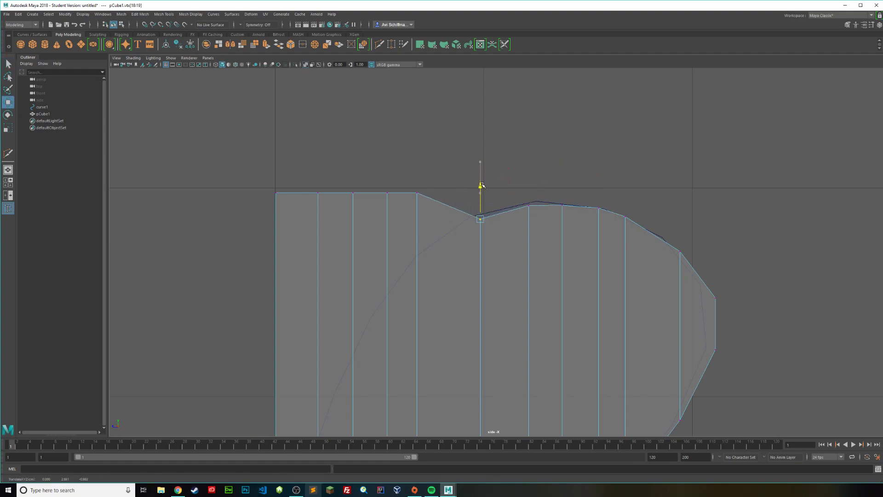
alt+middle_drag(481, 185, 569, 155)
drag(512, 173, 518, 204)
Lower the top vertices of the three innermost edge loops and the upper inner corner to match the curve's inner slope.
key(q)
alt+middle_drag(511, 220, 573, 184)
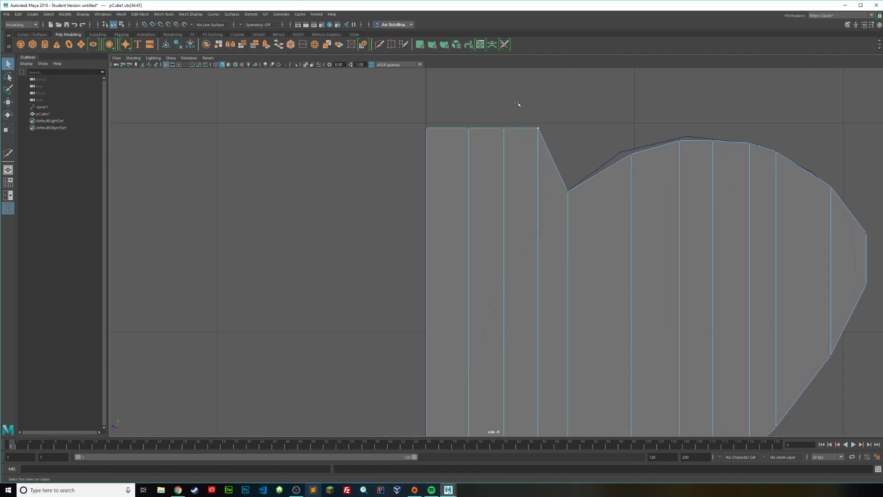
key(w)
drag(538, 105, 537, 201)
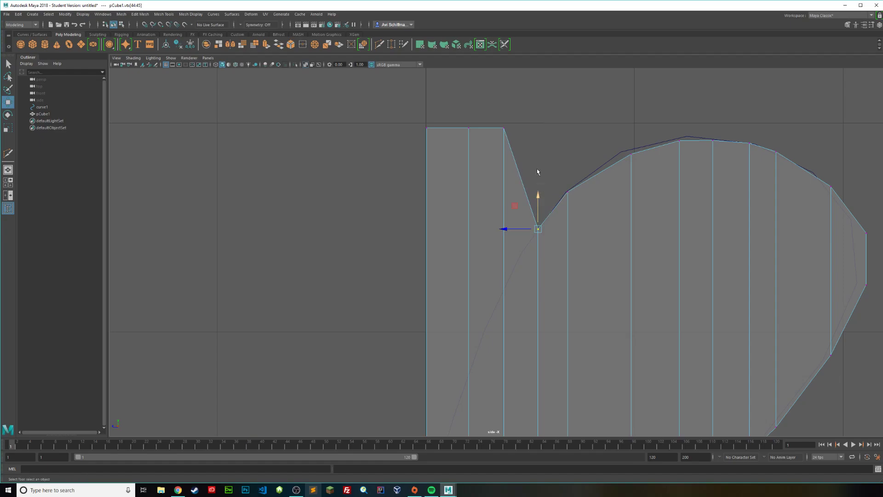
drag(528, 154, 506, 255)
key(q)
key(w)
drag(493, 147, 507, 340)
alt+middle_drag(473, 168, 507, 162)
drag(507, 162, 502, 341)
alt+middle_drag(504, 314, 510, 154)
drag(468, 182, 486, 290)
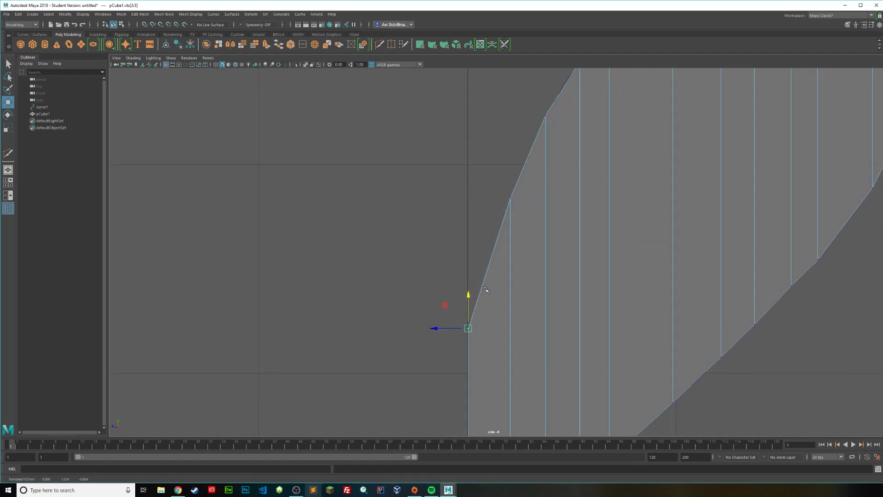
Insert two lengthwise edge loops across the half-heart with the Multi-Cut tool, running from its inner edge to the outer tip.
scroll(514, 286, down, 4)
scroll(546, 219, up, 1)
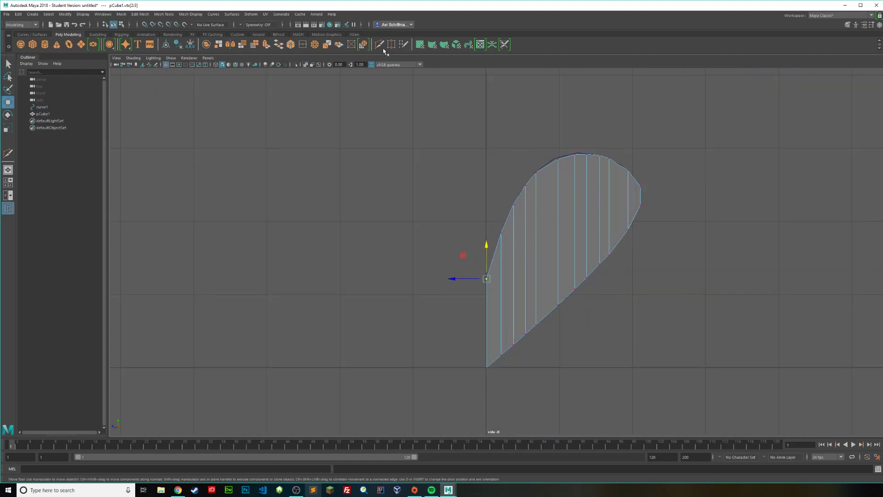
alt+right_drag(483, 92, 695, 167)
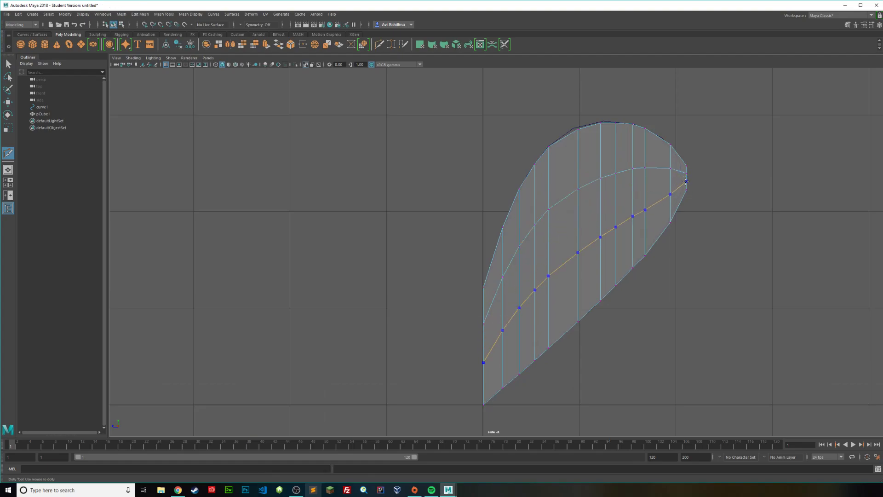
scroll(741, 166, up, 3)
alt+middle_drag(761, 149, 524, 210)
scroll(543, 202, up, 3)
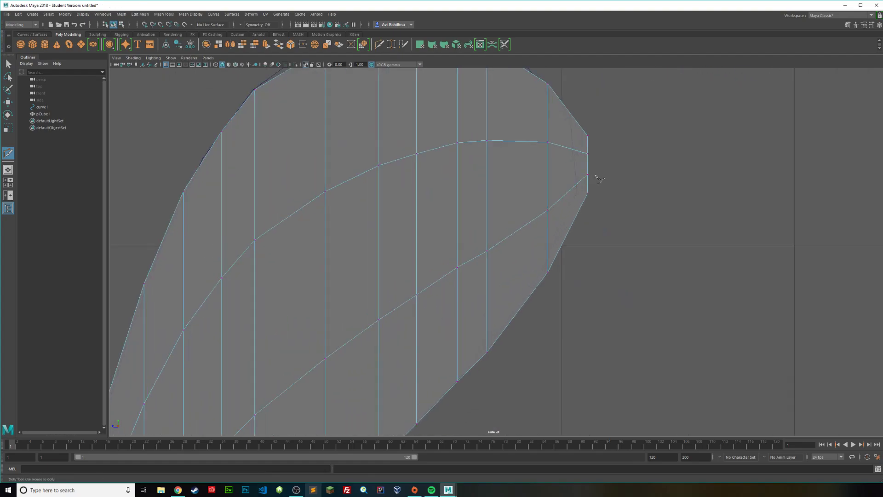
Move the two new middle vertices at the outer tip slightly outward to round it, and reselect the half-heart in object mode.
key(q)
key(w)
drag(583, 154, 573, 176)
key(q)
key(w)
right_drag(530, 174, 563, 166)
click(644, 185)
scroll(640, 189, down, 10)
scroll(478, 241, up, 4)
click(469, 248)
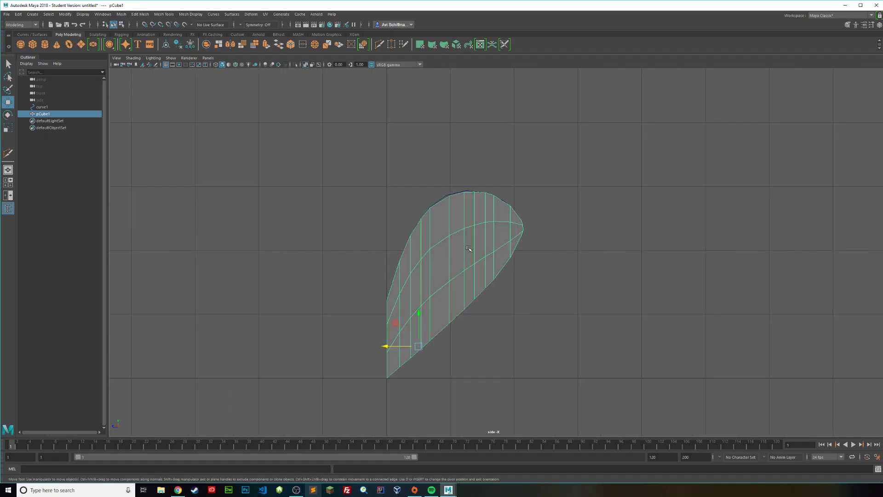
Snap all vertices of the half-heart's straight inner edge onto the central grid line and return to object mode.
alt+middle_drag(468, 249, 604, 189)
scroll(563, 193, up, 4)
scroll(552, 243, up, 2)
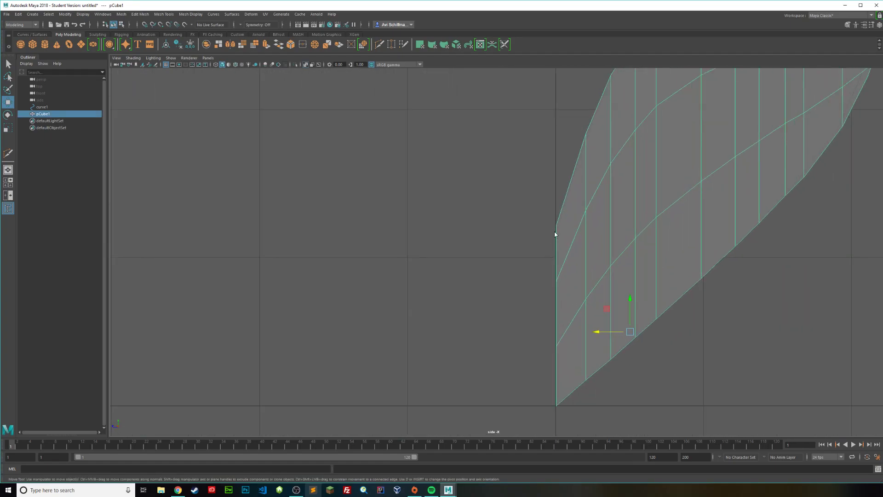
right_drag(553, 233, 520, 233)
drag(528, 255, 552, 404)
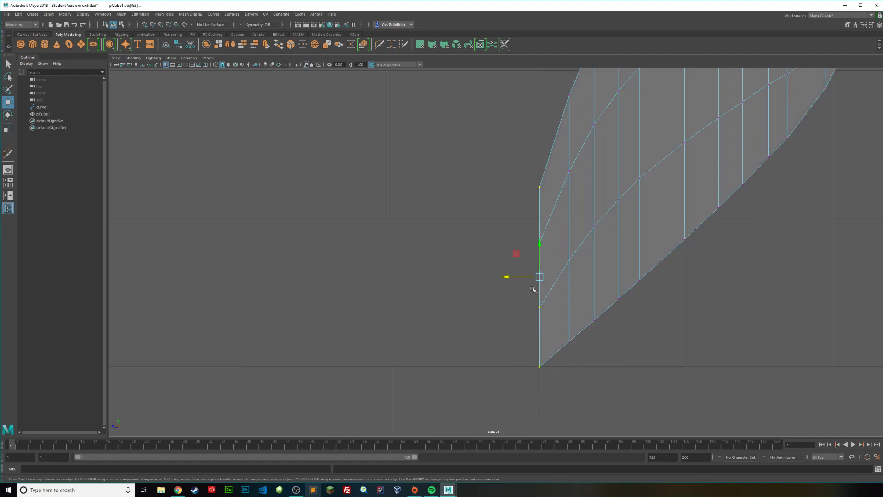
drag(512, 275, 509, 278)
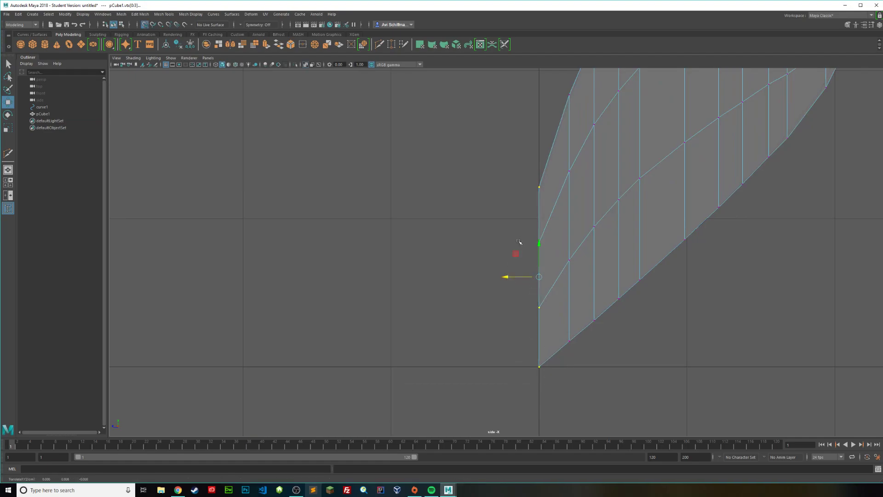
right_drag(547, 230, 578, 217)
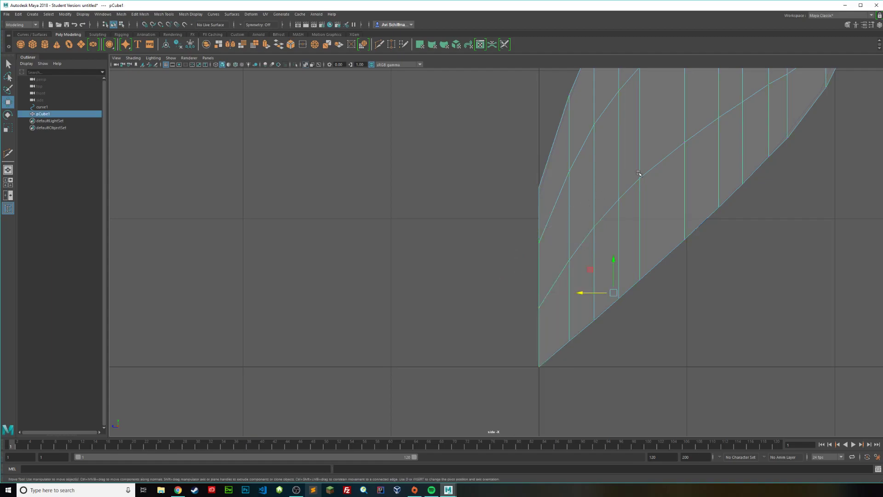
Move the half-heart's pivot onto the central grid line with grid snapping.
scroll(616, 211, down, 3)
scroll(598, 239, up, 2)
scroll(550, 290, up, 4)
key(d)
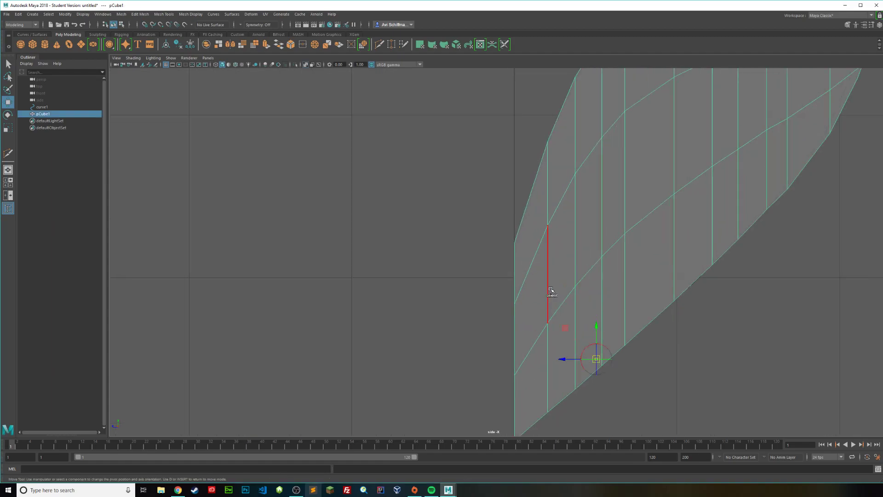
scroll(644, 339, up, 4)
alt+middle_drag(648, 322, 633, 204)
key(d)
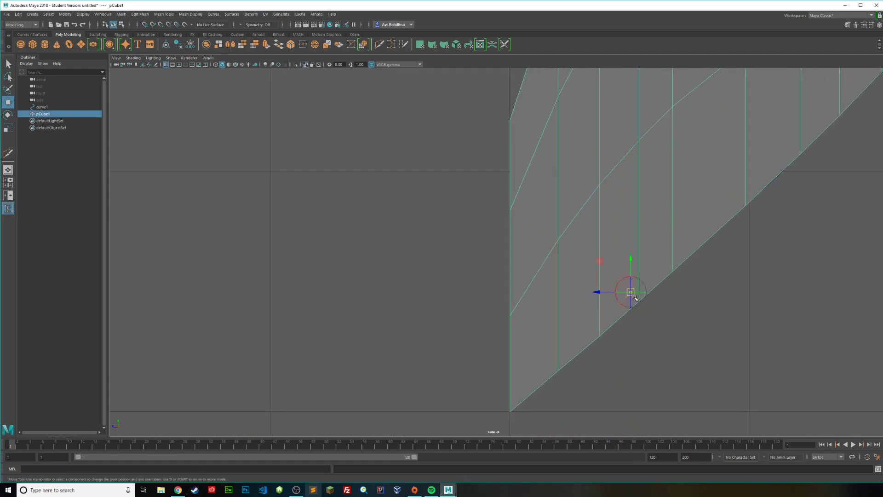
drag(633, 294, 517, 247)
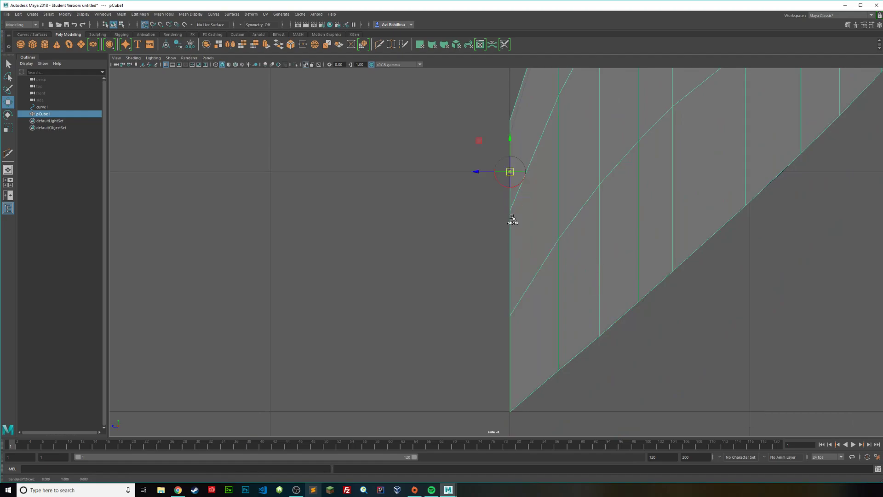
Duplicate the half-heart and display the copy's transform attributes in the Attribute Editor.
scroll(545, 152, down, 8)
scroll(521, 189, up, 3)
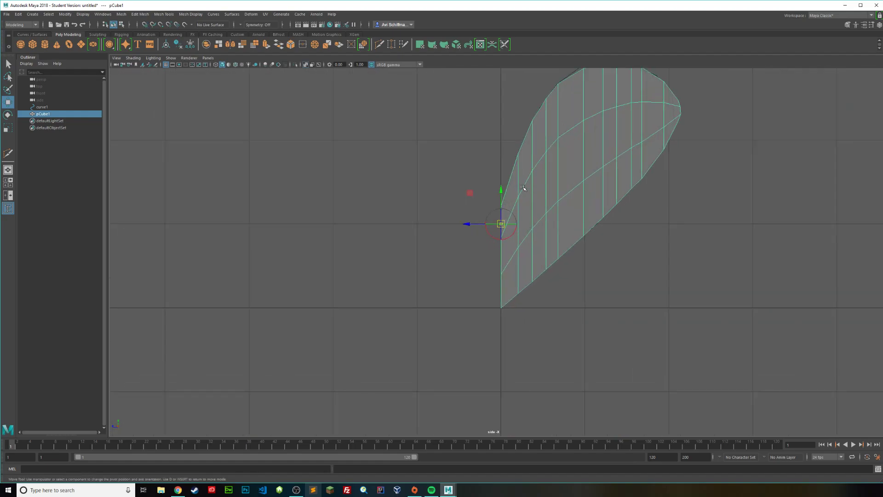
alt+middle_drag(642, 121, 638, 139)
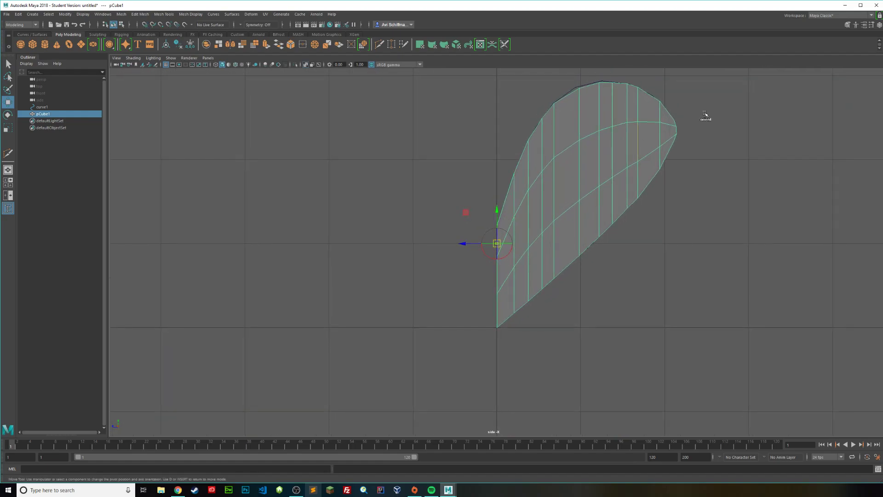
click(879, 25)
click(878, 25)
click(863, 25)
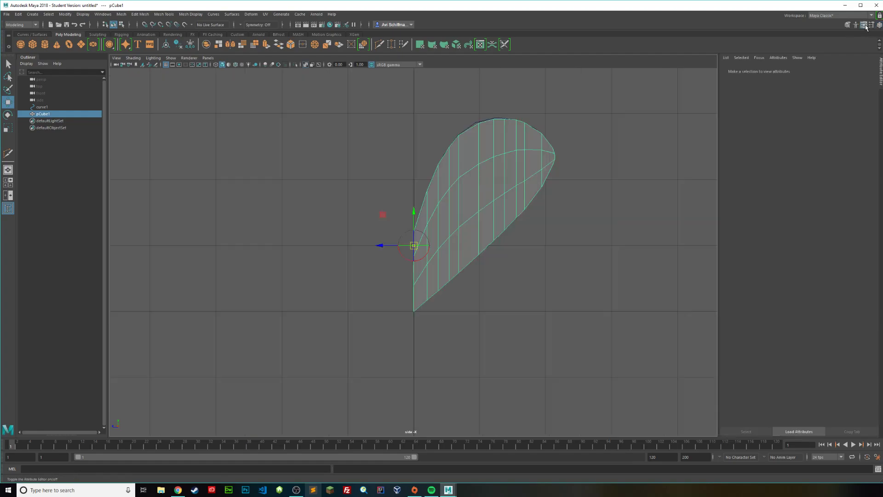
key(q)
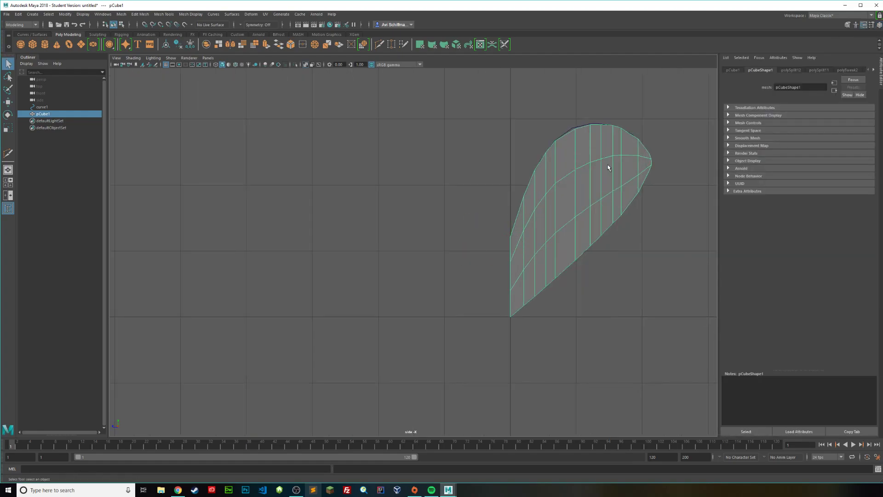
key(ctrl+d)
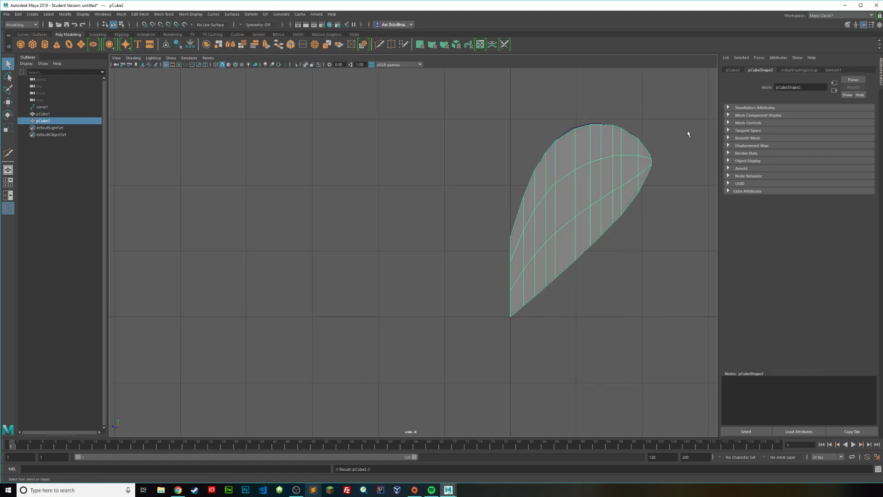
alt+middle_drag(687, 133, 667, 163)
click(733, 71)
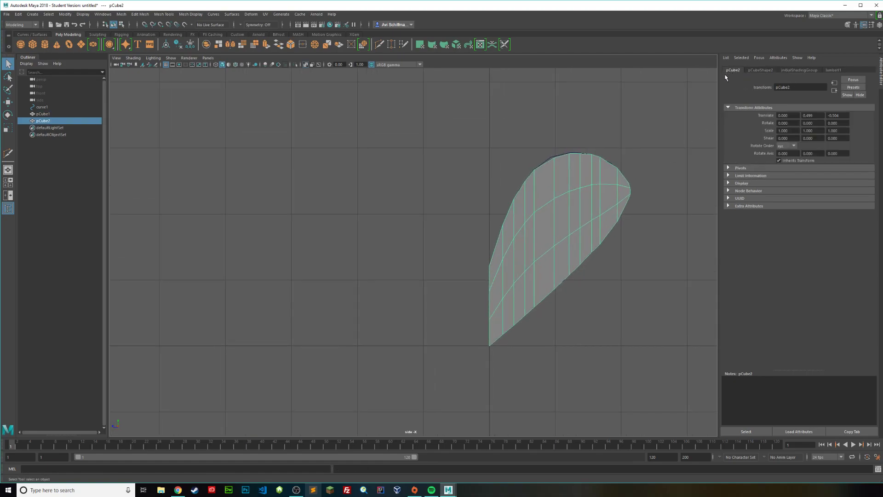
Mirror the duplicate across the central line by setting its Z scale to -1.
alt+middle_drag(565, 199, 552, 225)
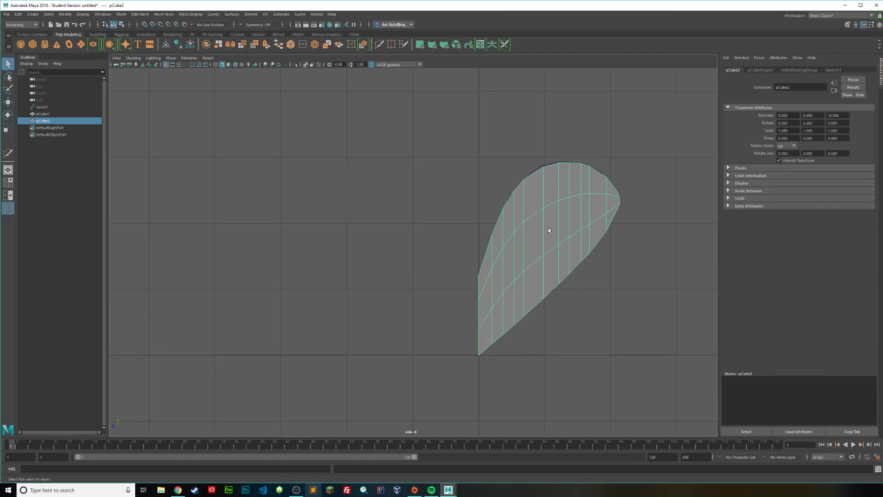
key(r)
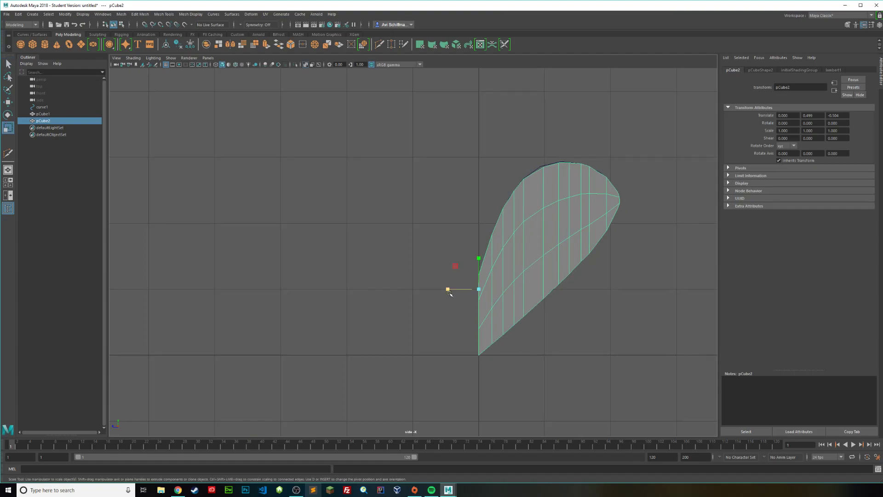
drag(449, 291, 452, 291)
key(ctrl+z)
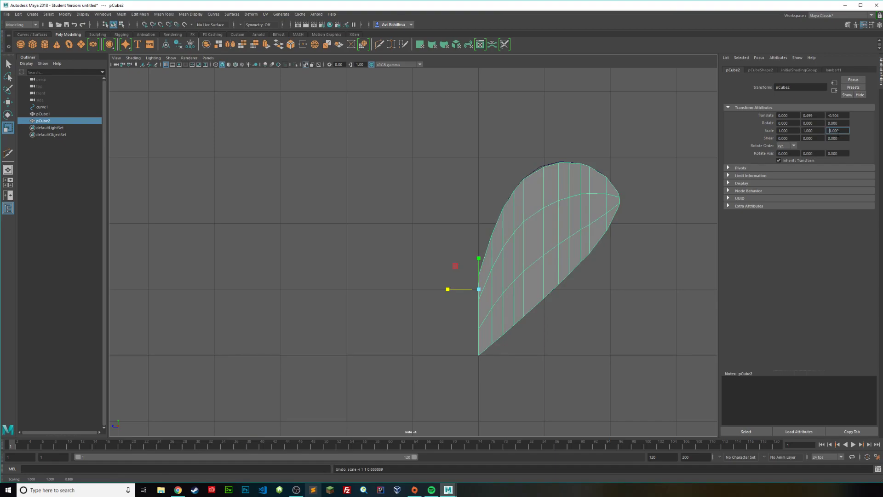
click(838, 132)
text(-1.000)
key(Return)
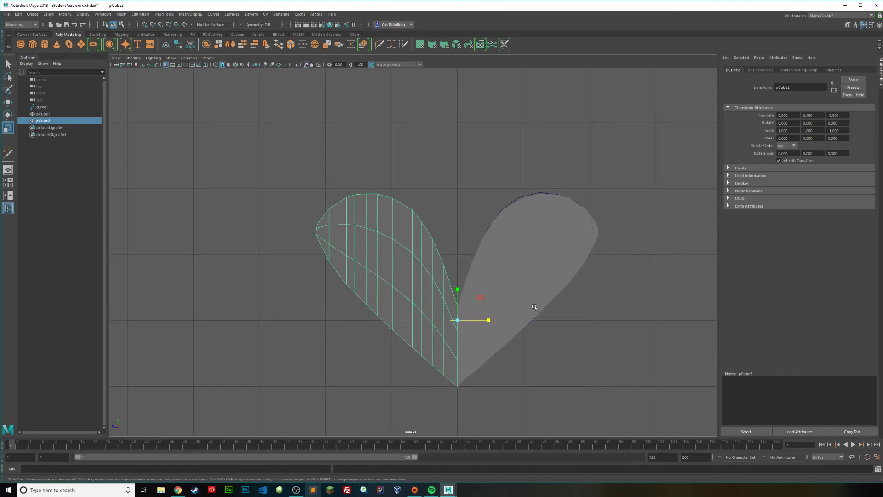
Select both heart halves and combine them into a single mesh.
click(559, 317)
scroll(508, 335, up, 3)
click(558, 350)
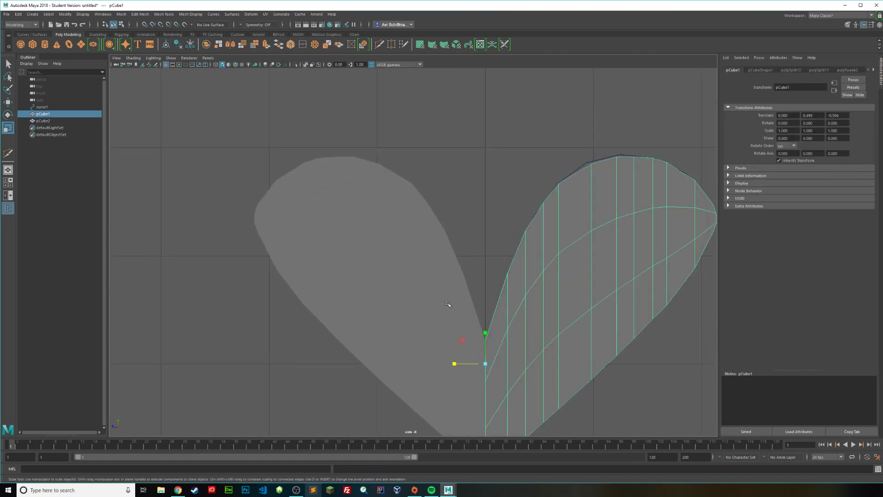
scroll(519, 307, down, 5)
scroll(427, 249, up, 2)
click(428, 249)
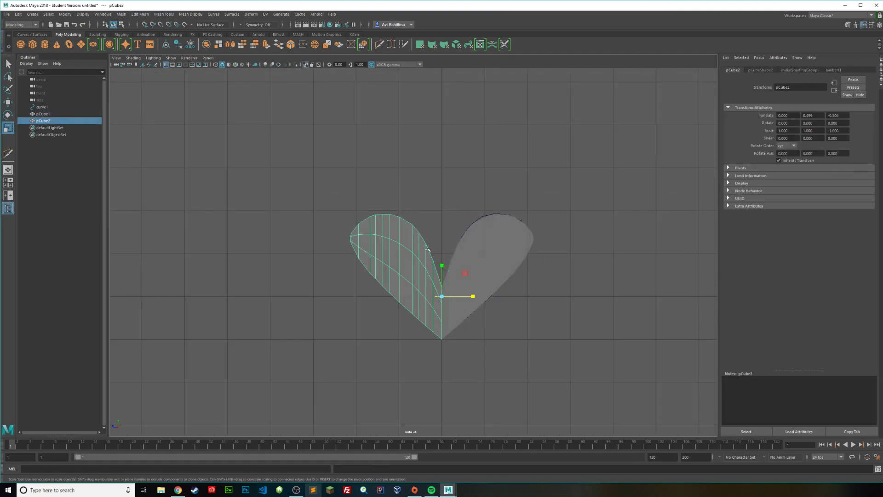
scroll(462, 300, up, 5)
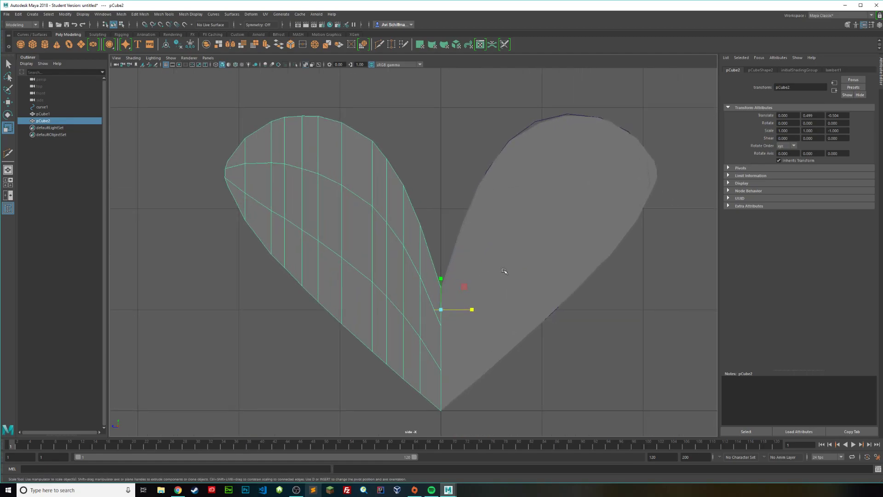
shift+click(506, 276)
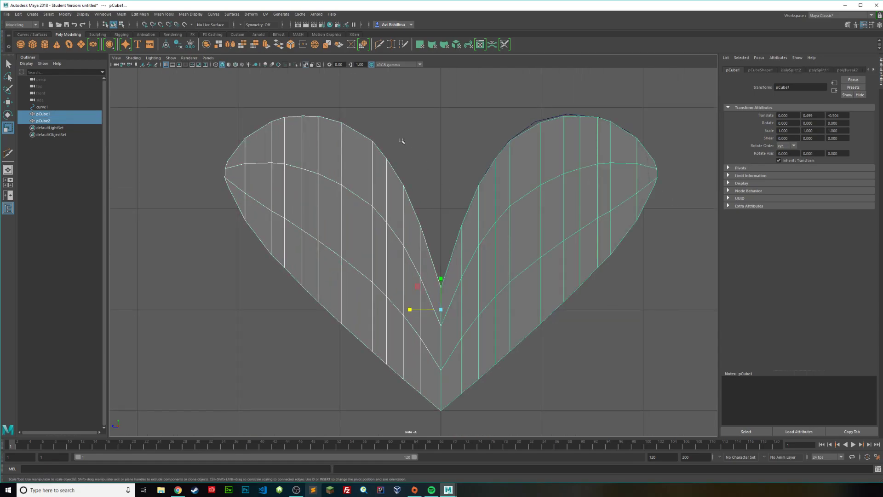
click(206, 45)
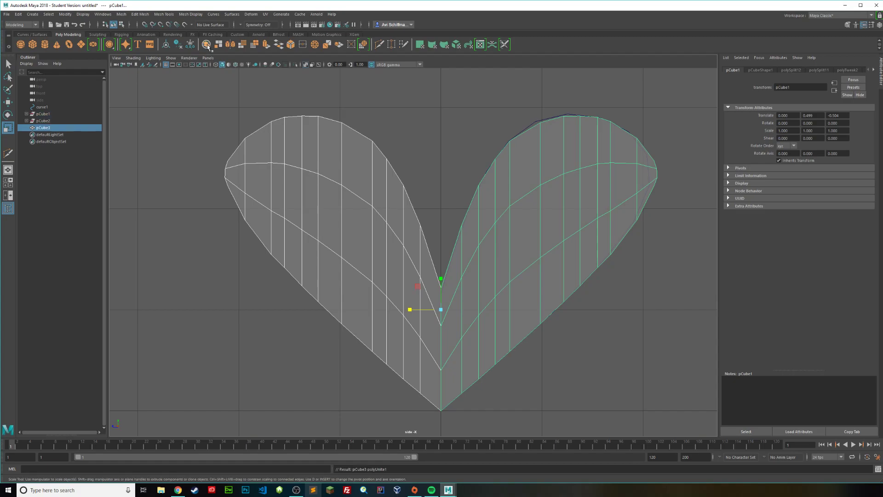
Switch the combined heart to vertex mode and select the front vertex at the bottom of the cleft in the perspective view.
right_drag(445, 285, 419, 281)
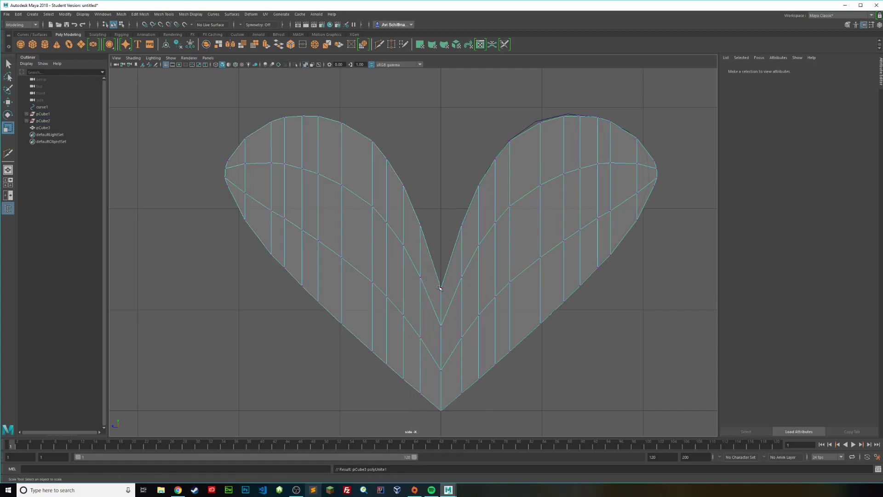
key(space)
key(space)
key(f)
scroll(497, 271, up, 4)
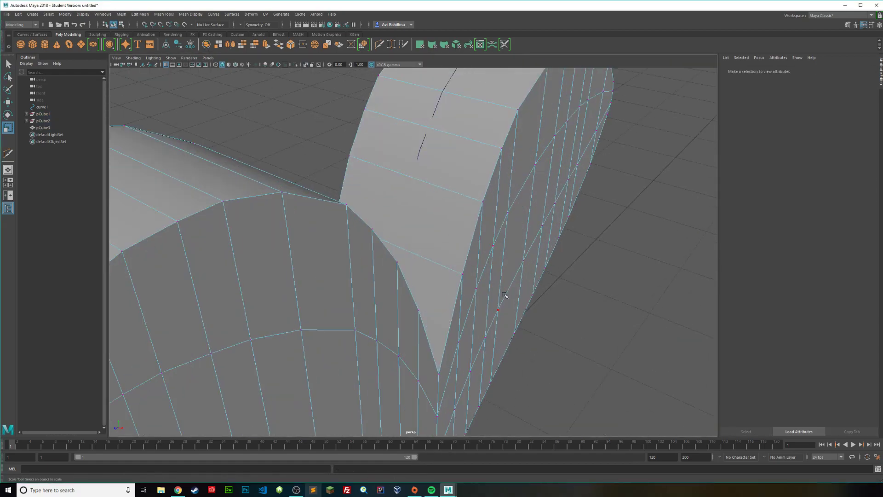
alt+middle_drag(508, 295, 478, 195)
click(409, 269)
scroll(412, 271, down, 5)
mouse_move(465, 258)
alt+mouse_down()
mouse_move(526, 238)
mouse_move(483, 239)
mouse_move(453, 260)
alt+mouse_up()
scroll(450, 261, up, 4)
scroll(451, 261, up, 8)
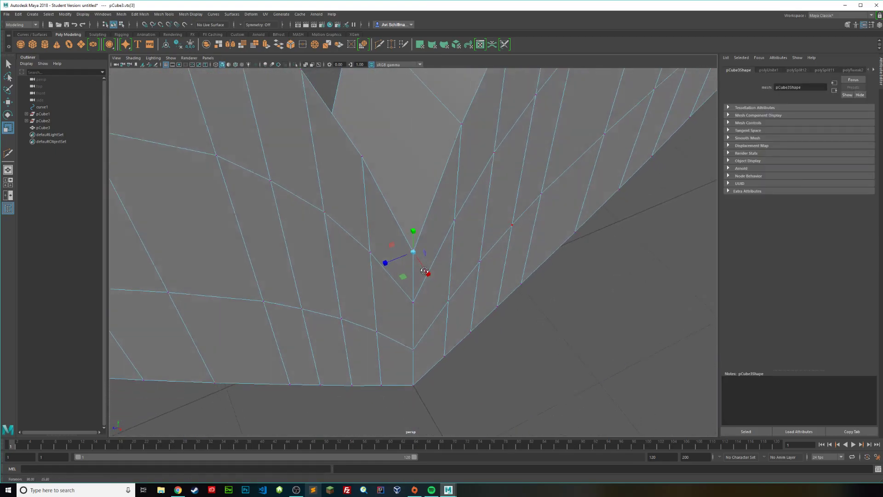
Test-move the selected cleft vertex to check whether the two halves are joined, and undo the move.
key(w)
middle_drag(424, 270, 451, 269)
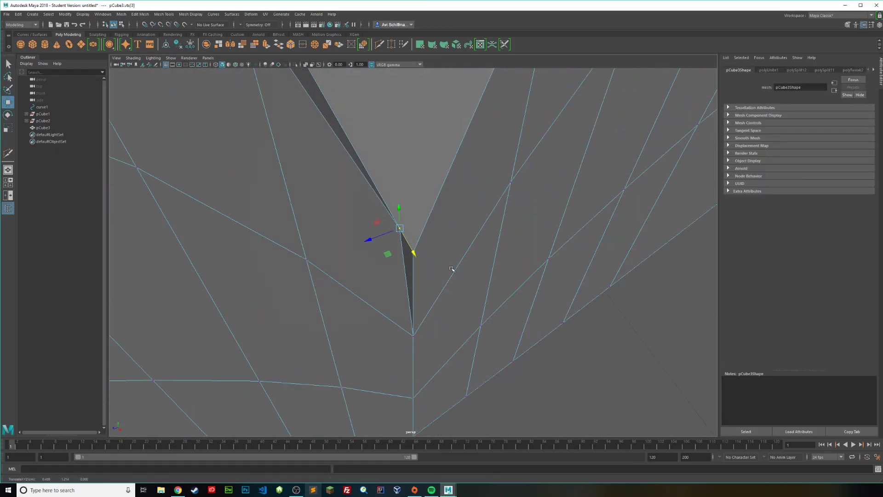
key(ctrl+z)
scroll(471, 273, down, 8)
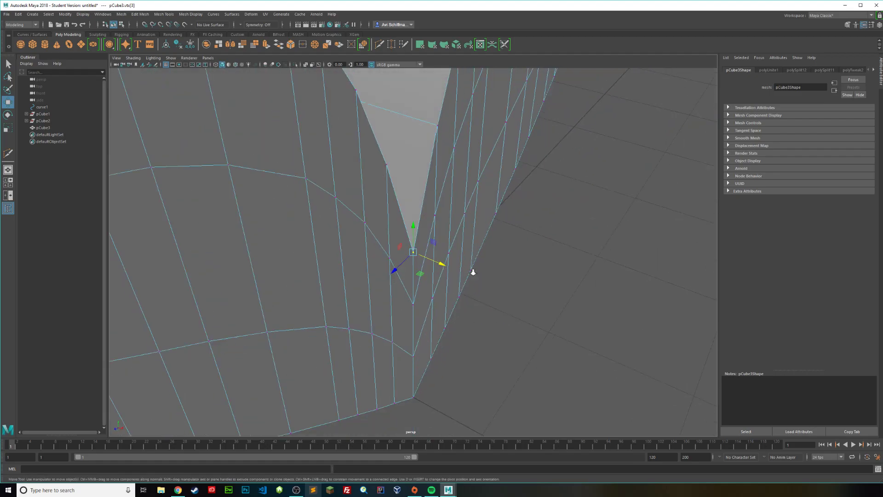
Inspect the cleft in wireframe, try moving the other half's coincident vertex in shaded display, and undo the move.
scroll(474, 274, up, 8)
key(4)
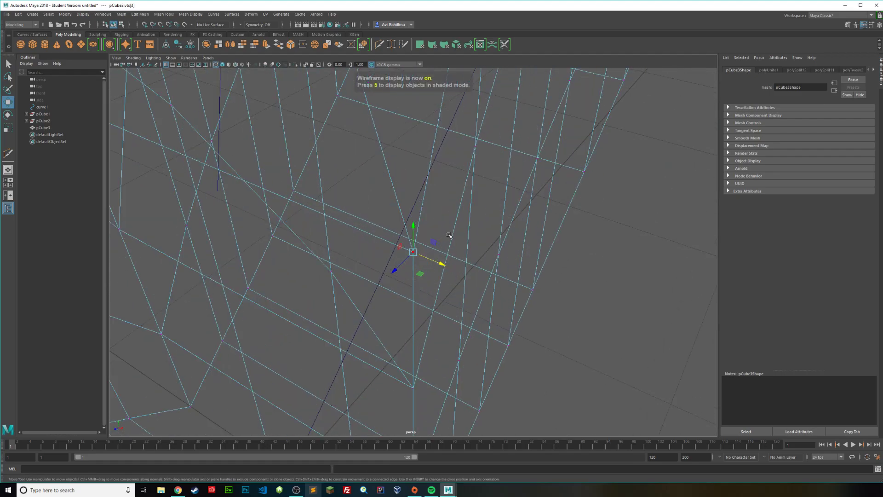
mouse_move(448, 235)
alt+mouse_down()
mouse_move(432, 253)
mouse_move(441, 244)
mouse_move(408, 249)
mouse_move(430, 272)
alt+mouse_up()
key(5)
key(q)
click(419, 258)
key(w)
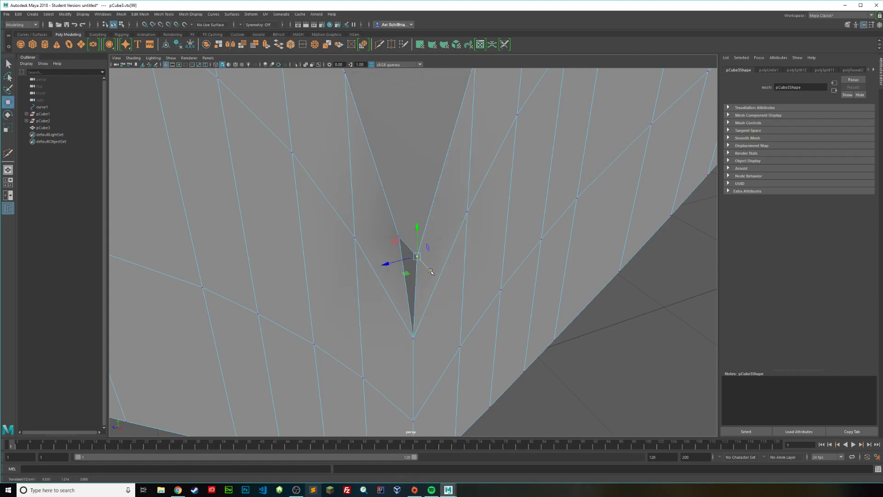
key(ctrl+z)
key(ctrl+z)
key(ctrl+z)
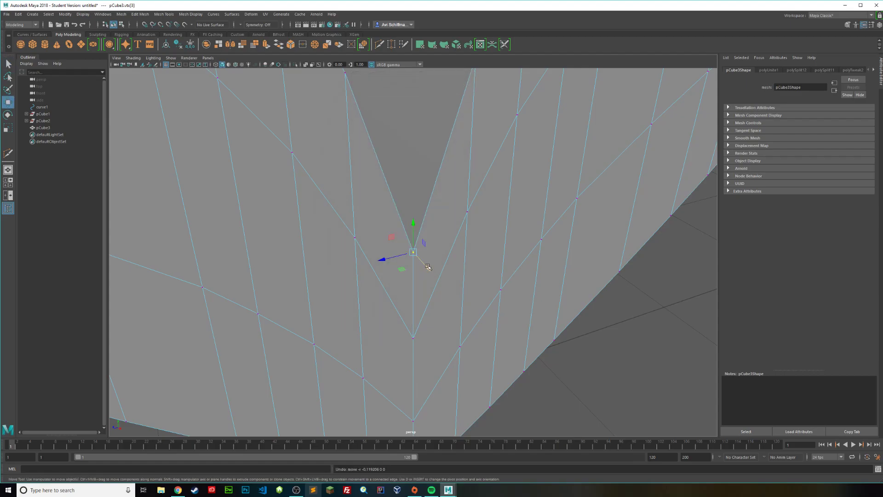
Display the heart in wireframe and merge the coincident vertices at the cleft's front and back with a 0.01 distance threshold.
key(4)
key(q)
scroll(412, 238, up, 3)
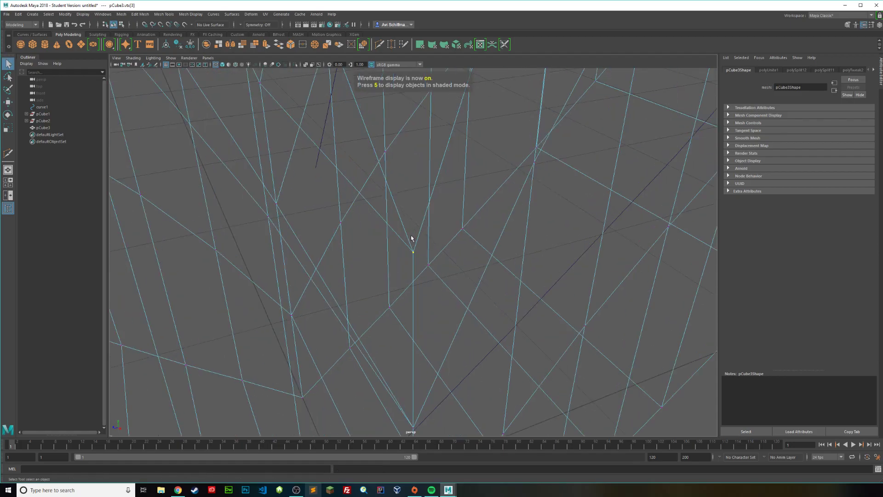
click(305, 45)
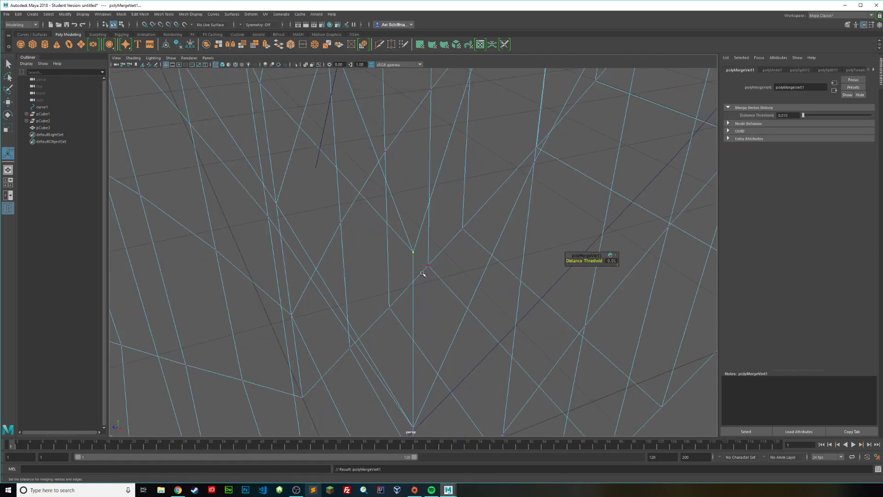
alt+drag(367, 186, 413, 176)
key(g)
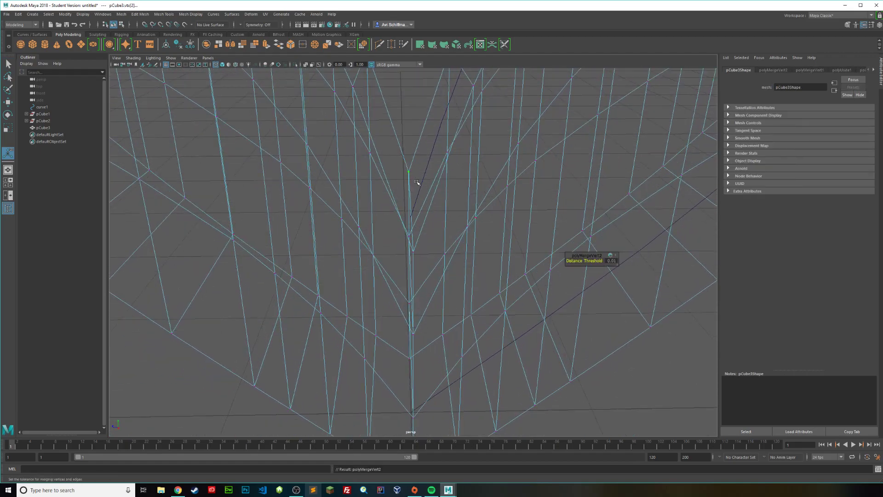
Merge the coincident vertex pairs below the cleft along the heart's center seam.
mouse_move(432, 276)
alt+mouse_down()
mouse_move(436, 261)
mouse_move(437, 285)
alt+mouse_up()
drag(420, 348, 398, 315)
key(g)
drag(405, 285, 405, 285)
key(g)
alt+drag(405, 284, 399, 288)
key(5)
mouse_move(444, 355)
alt+mouse_down()
mouse_move(409, 354)
mouse_move(403, 345)
alt+mouse_up()
key(4)
key(g)
Merge the coincident vertices at the heart's bottom tip and the remaining pairs on the lower center seam.
alt+middle_drag(441, 362, 450, 294)
drag(441, 365, 414, 334)
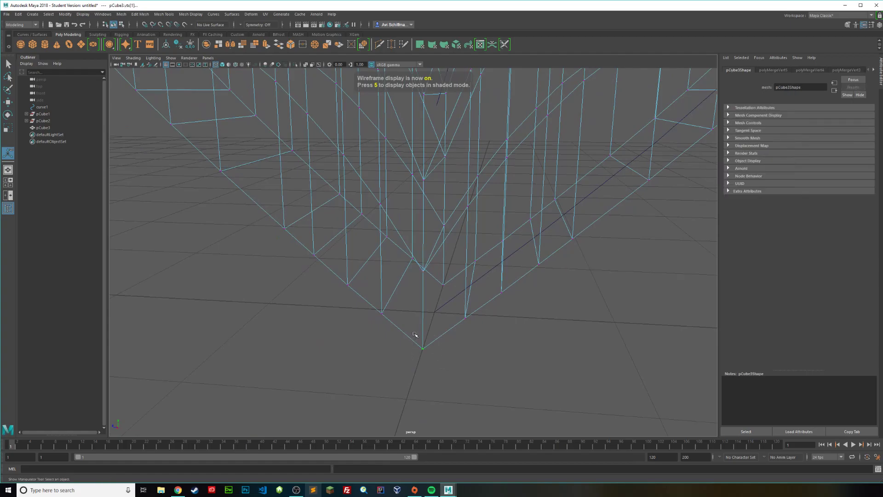
key(g)
drag(452, 293, 435, 276)
key(g)
drag(435, 212, 450, 236)
key(g)
scroll(449, 229, down, 3)
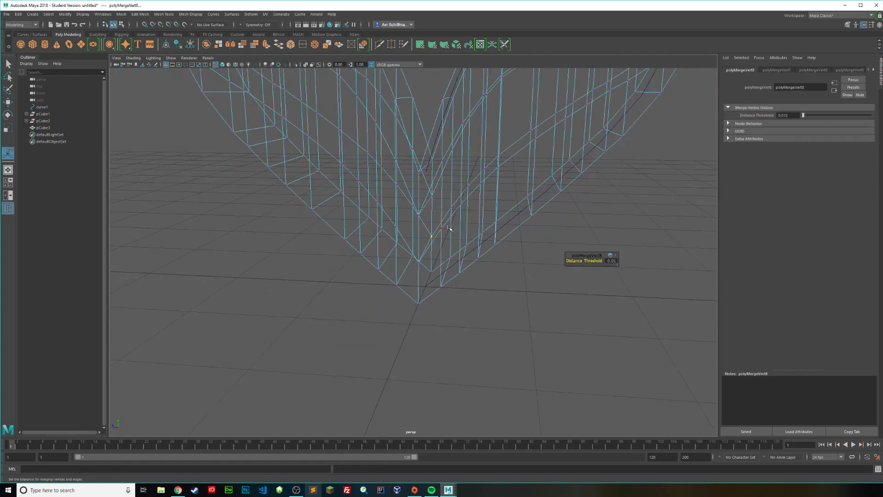
Return the heart to shaded display and object mode.
key(5)
right_drag(462, 203, 505, 184)
scroll(505, 184, down, 5)
alt+drag(505, 185, 397, 203)
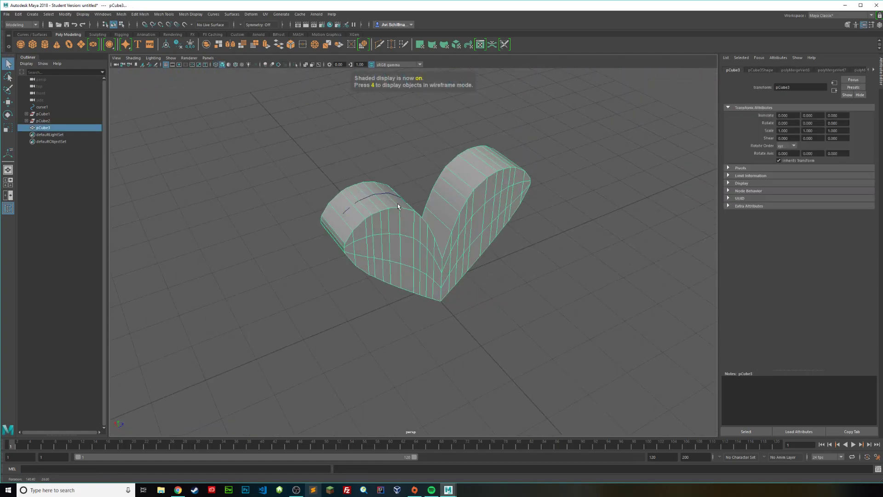
Test-move a seam vertex below the cleft to check that the halves are joined, and undo the move.
scroll(398, 203, up, 5)
key(F8)
click(484, 302)
key(w)
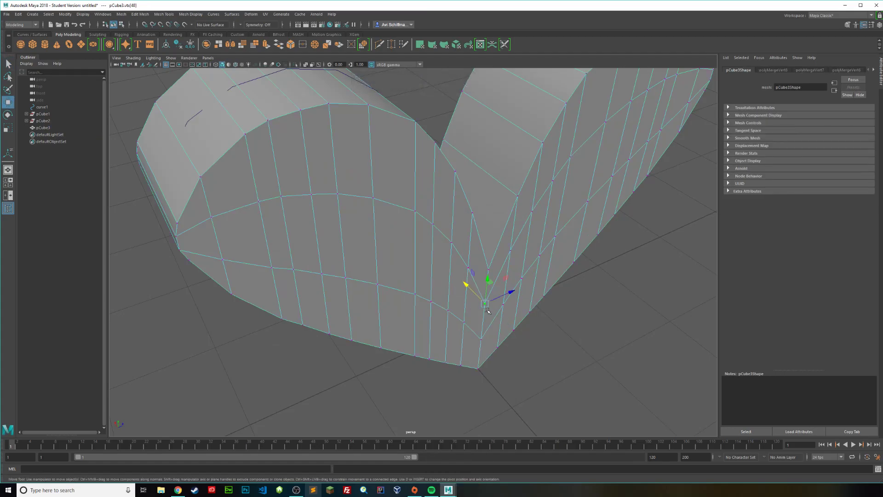
drag(462, 289, 447, 267)
alt+drag(505, 307, 532, 299)
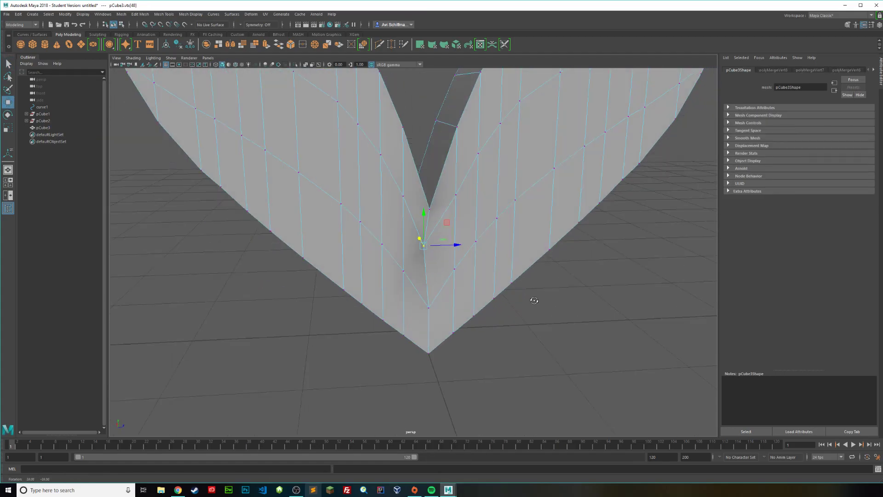
key(ctrl+z)
Switch the heart back to object mode and delete the leftover curve1 from the scene.
scroll(487, 288, down, 5)
alt+drag(409, 272, 551, 274)
alt+middle_drag(474, 207, 474, 270)
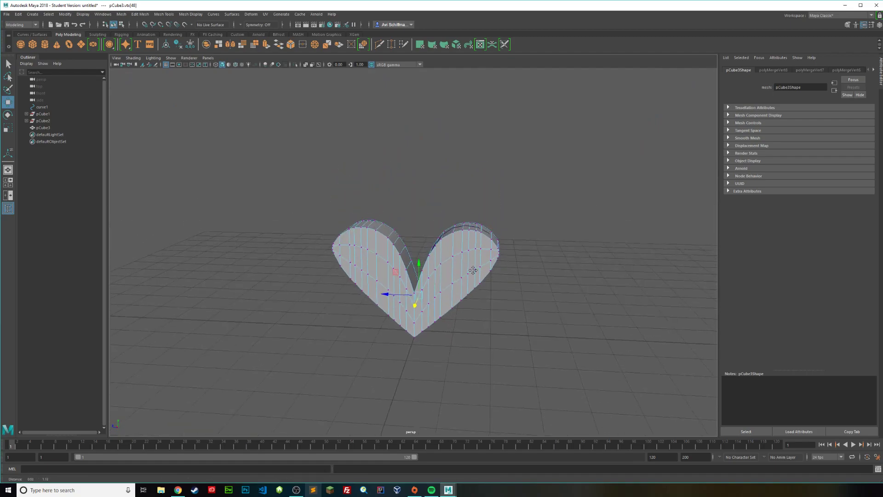
right_drag(470, 261, 503, 249)
scroll(505, 299, up, 5)
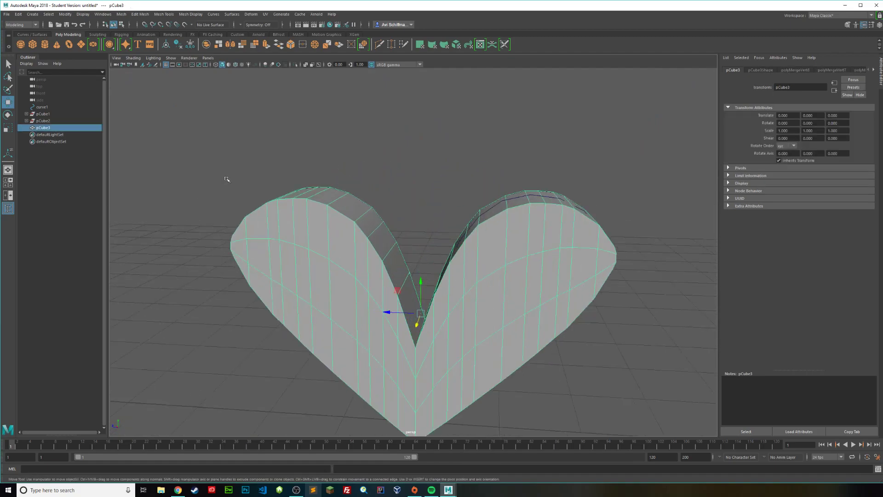
click(63, 107)
key(Delete)
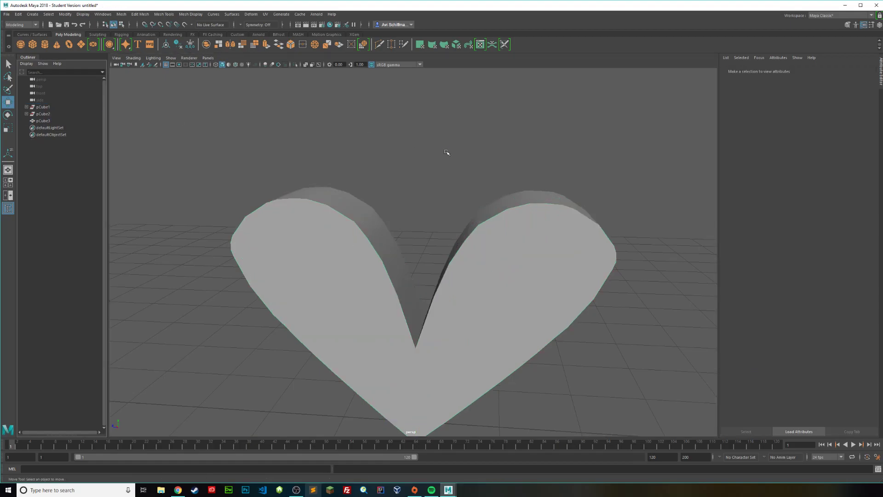
Select the heart and assign it a new Blinn material.
click(448, 289)
scroll(455, 293, down, 5)
mouse_move(461, 296)
alt+mouse_down()
mouse_move(494, 270)
mouse_move(463, 279)
alt+mouse_up()
scroll(437, 275, up, 5)
right_drag(463, 278, 460, 452)
click(450, 255)
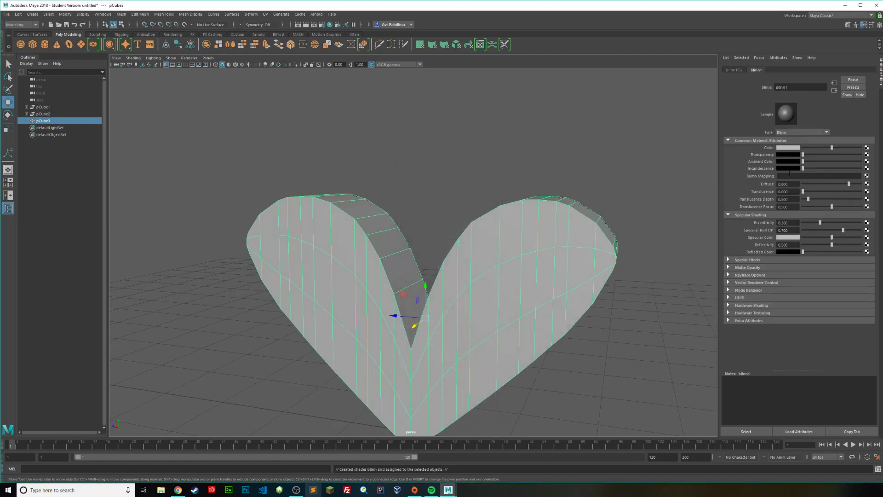
Set the Blinn material's color to a deep pink and deselect the heart.
click(785, 140)
click(792, 141)
click(788, 148)
click(793, 175)
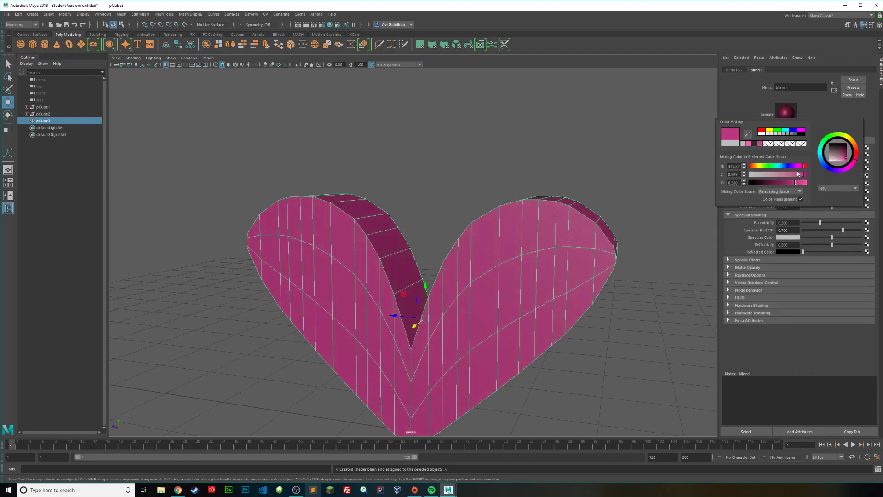
click(623, 187)
scroll(471, 262, down, 5)
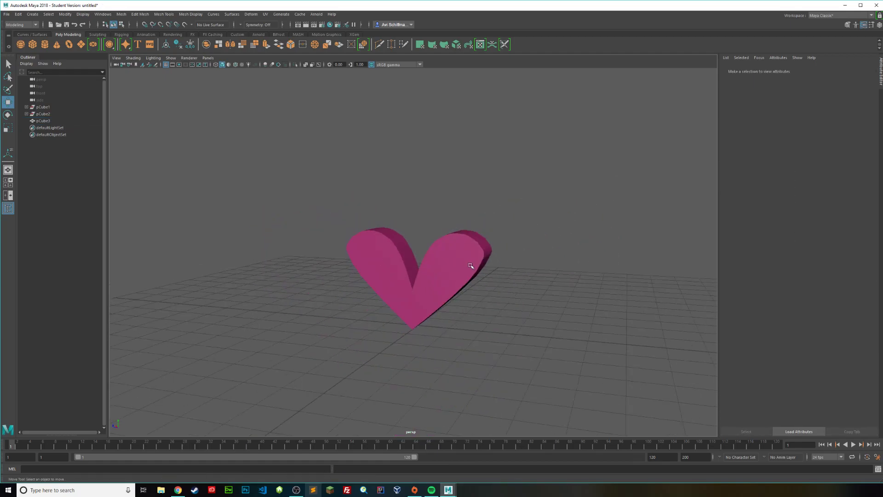
Insert three edge loops around the side thickness of each heart lobe with the Multi-Cut tool.
mouse_move(470, 266)
alt+mouse_down()
mouse_move(518, 268)
mouse_move(471, 271)
alt+mouse_up()
scroll(469, 273, up, 5)
click(438, 278)
alt+drag(392, 296, 437, 282)
click(380, 45)
alt+drag(343, 269, 399, 346)
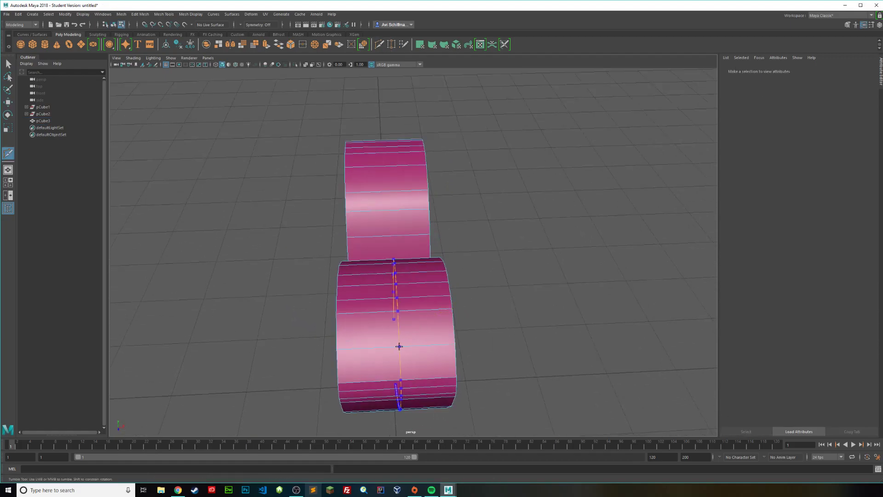
ctrl+click(433, 344)
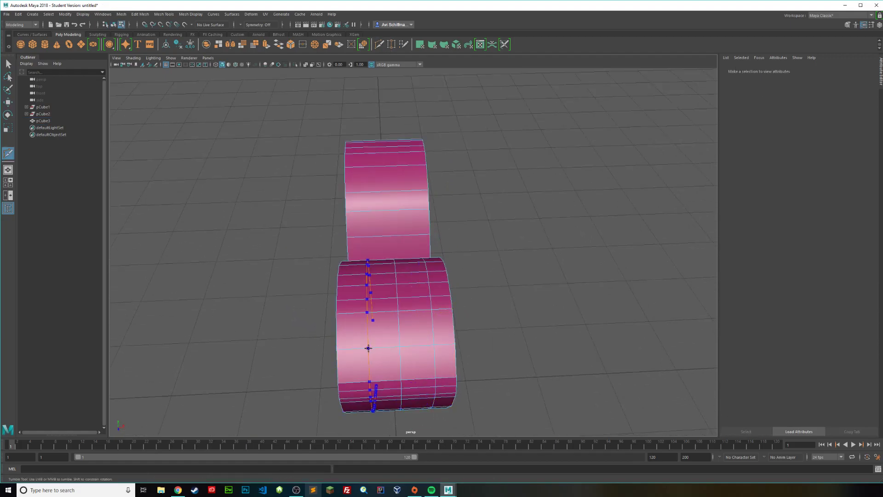
ctrl+click(368, 348)
ctrl+click(363, 213)
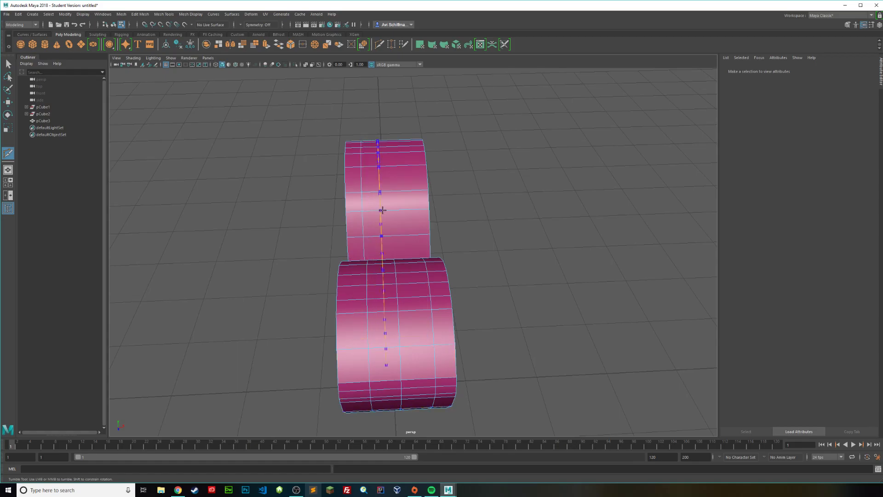
ctrl+click(387, 196)
alt+drag(518, 232, 495, 235)
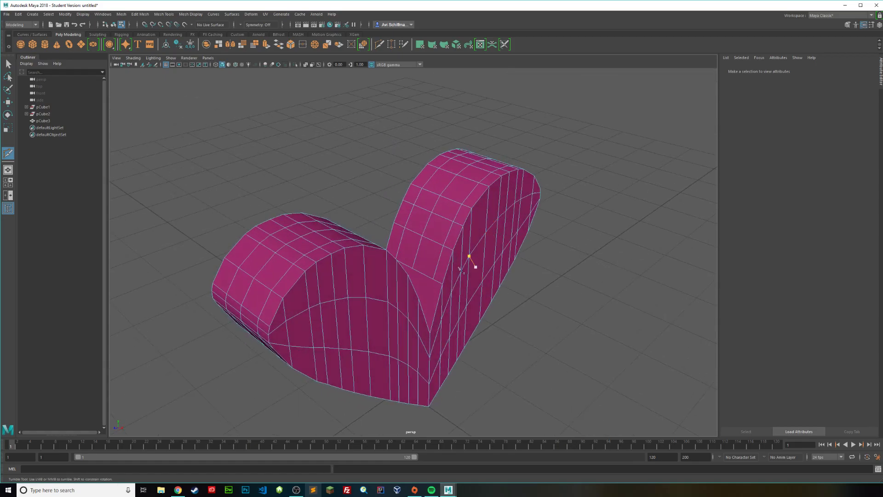
Cut edges across the undivided strip at the heart's bottom tip to connect the edge loops of both halves.
alt+drag(459, 269, 441, 225)
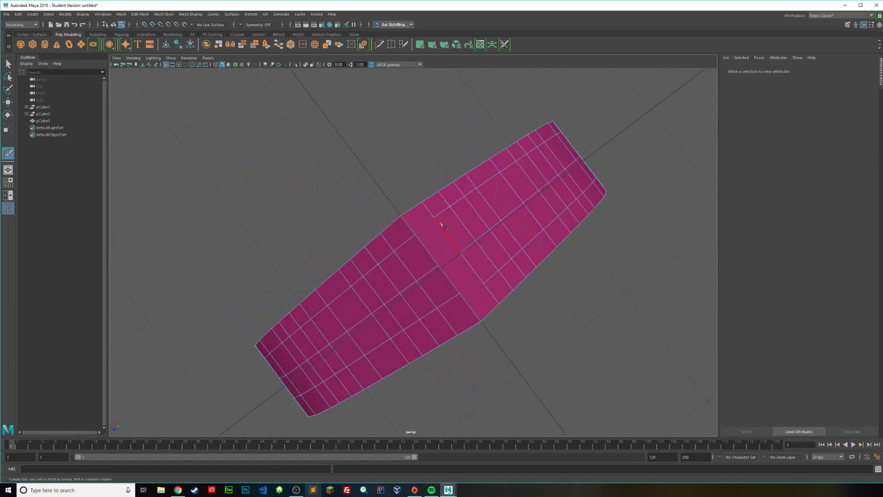
scroll(464, 244, up, 5)
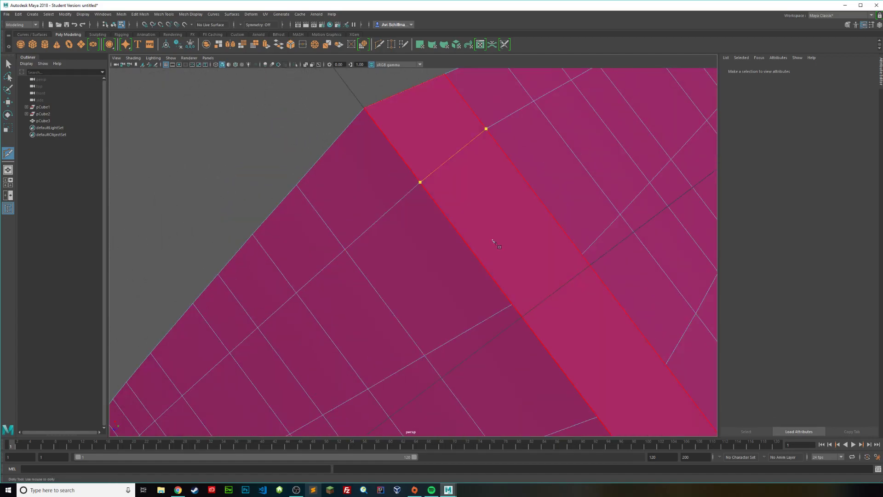
scroll(493, 240, down, 2)
alt+middle_drag(530, 264, 469, 212)
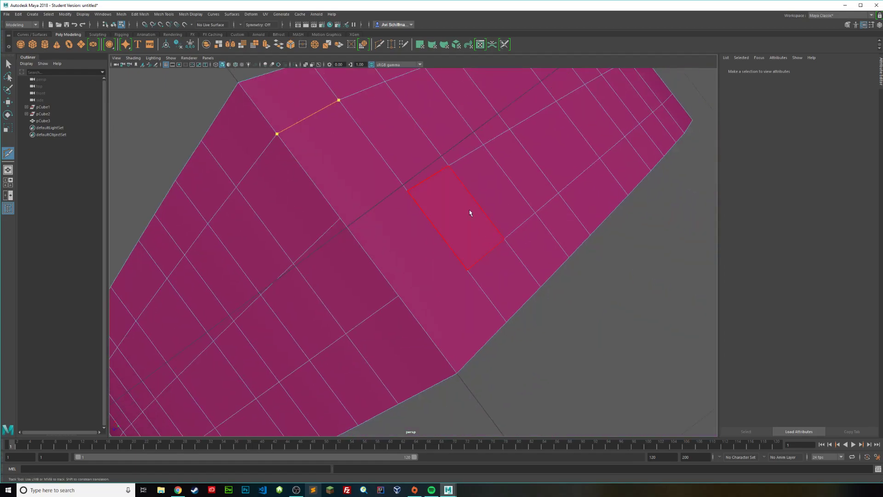
key(g)
click(407, 190)
click(358, 225)
key(Return)
click(409, 292)
scroll(412, 289, down, 6)
key(q)
Cut an edge across the undivided cleft face to connect the middle edge loops of the two lobes.
alt+drag(506, 183, 455, 266)
scroll(419, 309, up, 5)
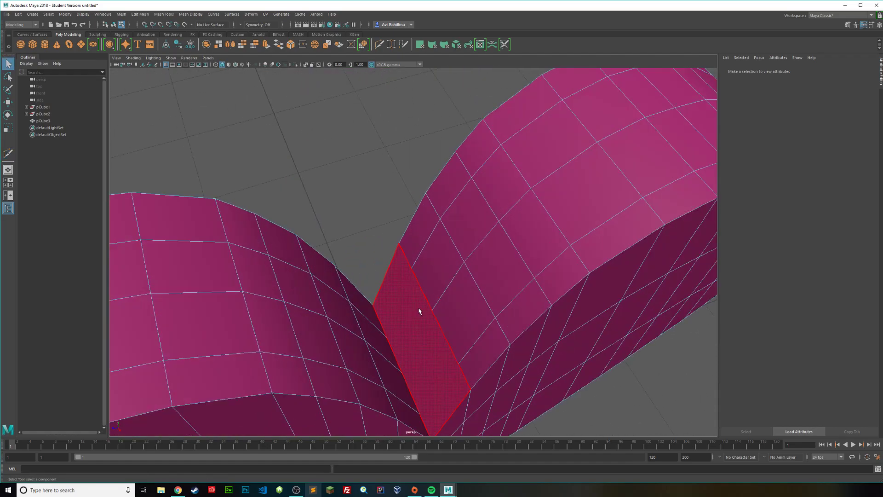
alt+middle_drag(418, 310, 416, 275)
key(g)
click(428, 269)
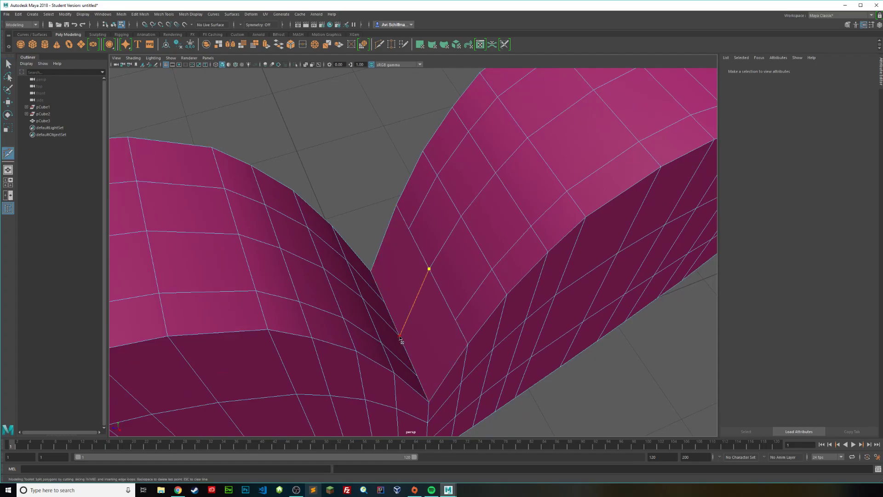
click(400, 337)
alt+drag(465, 344, 513, 365)
key(q)
Cut two more edges across the cleft face to connect the outer edge loops of the two lobes.
key(g)
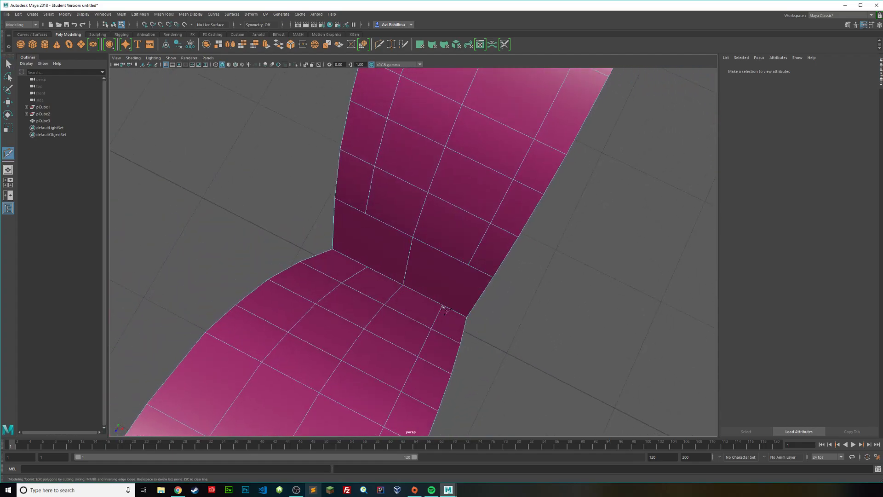
click(468, 267)
key(Return)
click(370, 270)
key(q)
scroll(405, 266, down, 5)
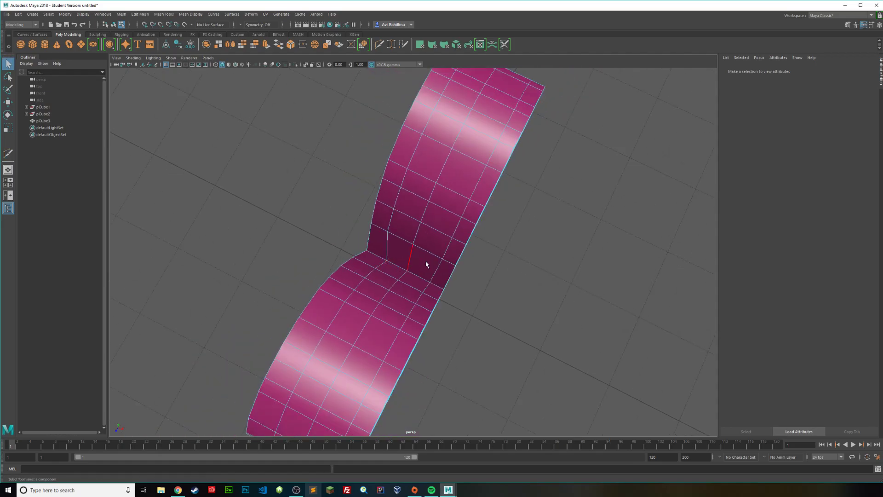
Return to object mode, select the whole heart and frame it in the perspective view.
scroll(454, 239, down, 5)
alt+drag(455, 237, 434, 228)
right_drag(432, 227, 447, 222)
click(448, 220)
alt+drag(449, 220, 481, 253)
key(f)
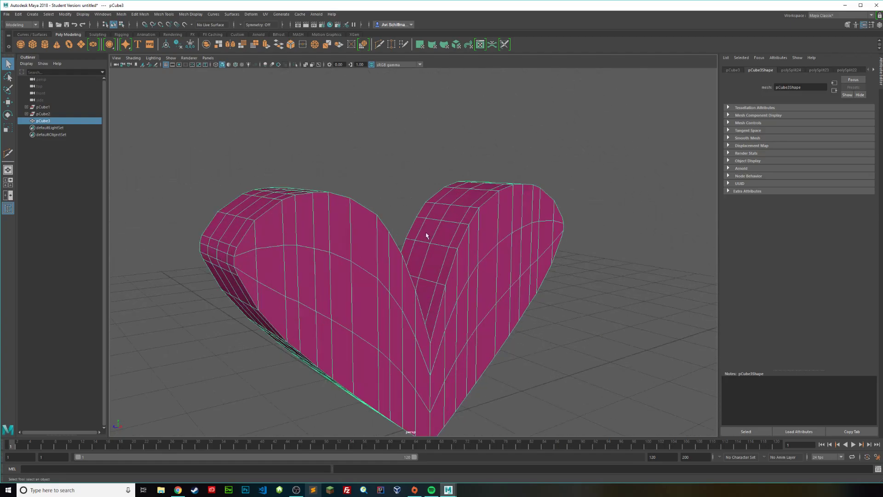
Switch to the FX toolset and convert the heart into an nCloth object.
click(33, 24)
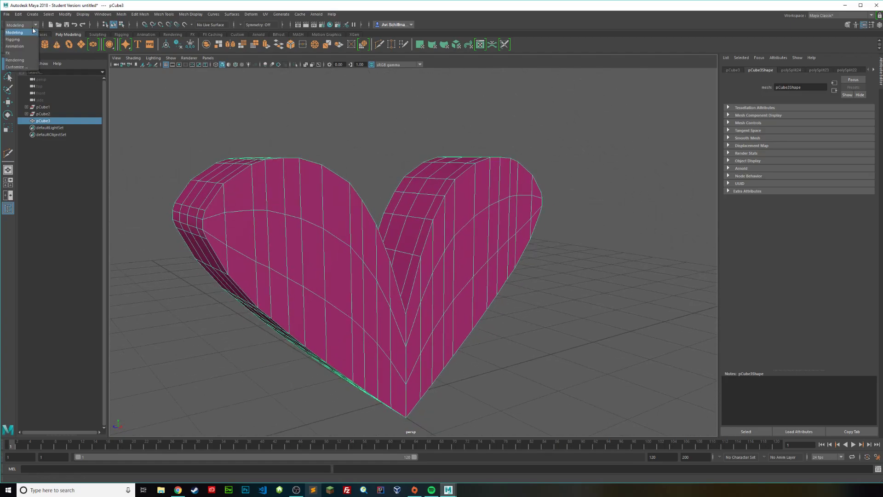
click(18, 53)
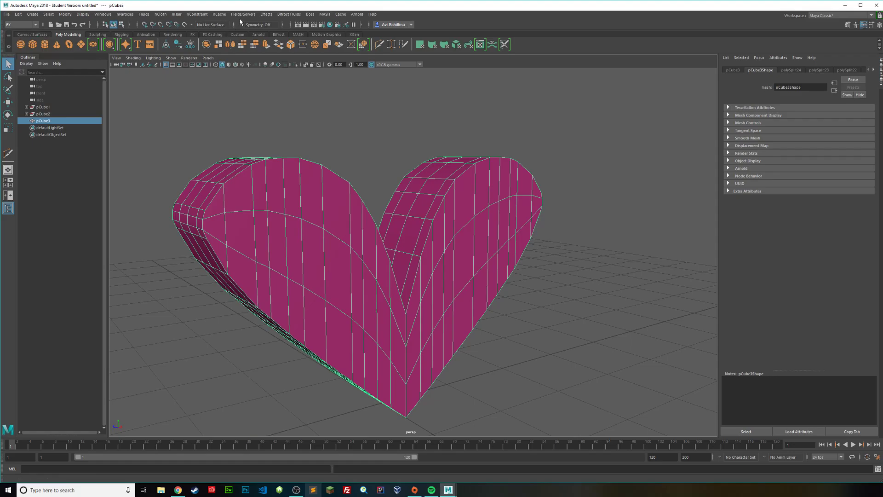
click(164, 16)
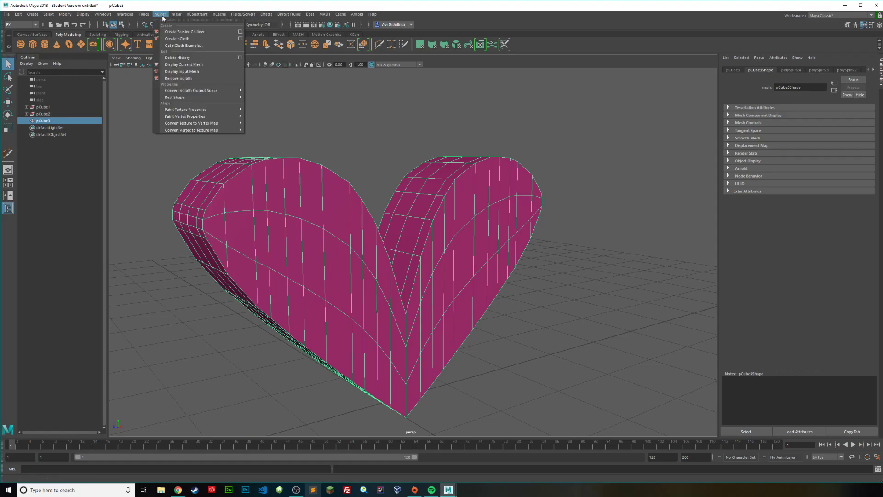
click(178, 40)
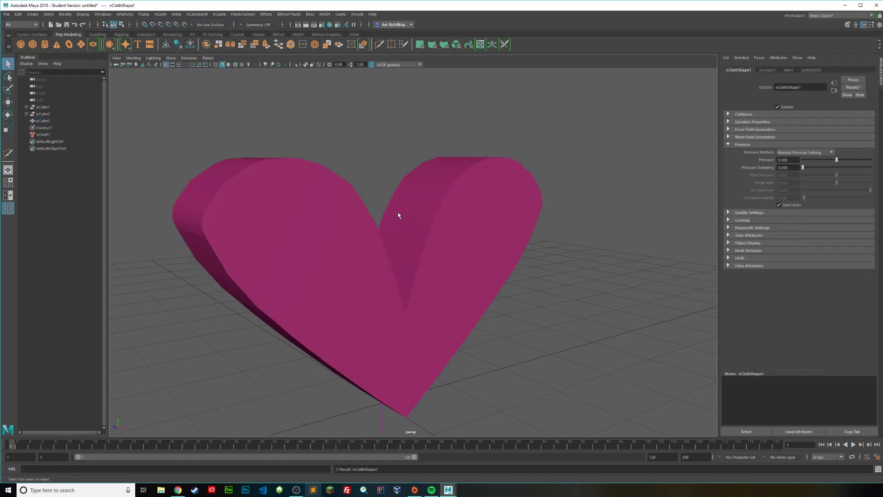
Select the heart and add an air field to it.
click(495, 194)
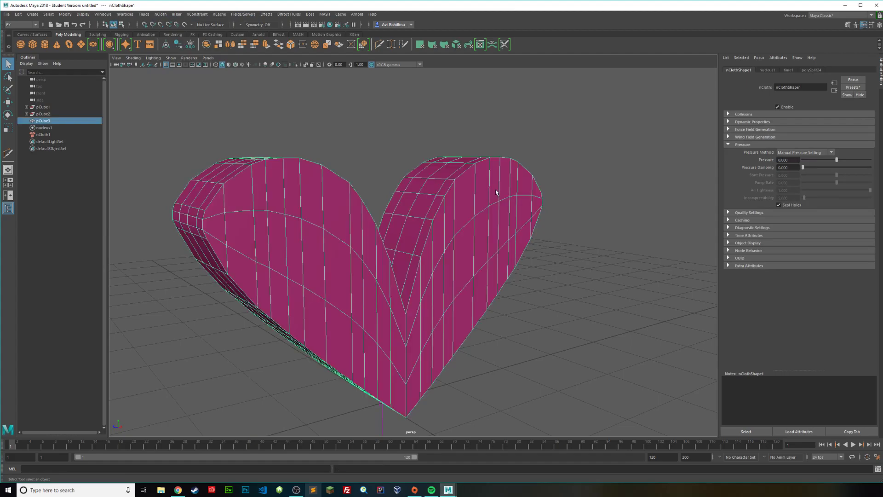
click(251, 15)
click(247, 32)
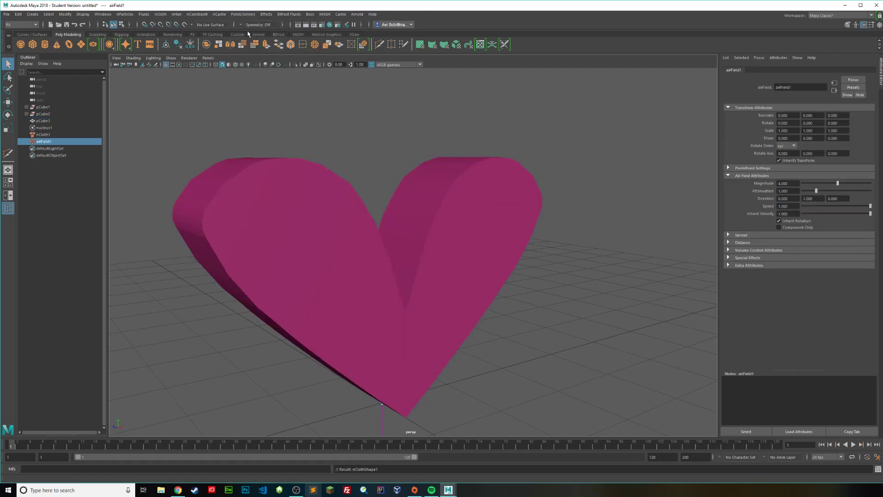
Open the heart's nCloth attributes from the nucleus solver and set its pressure to 1.000.
click(45, 128)
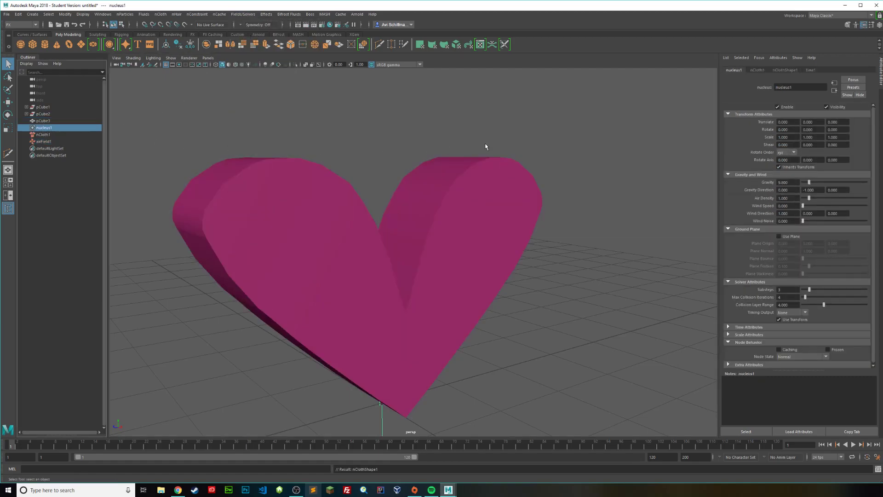
click(785, 70)
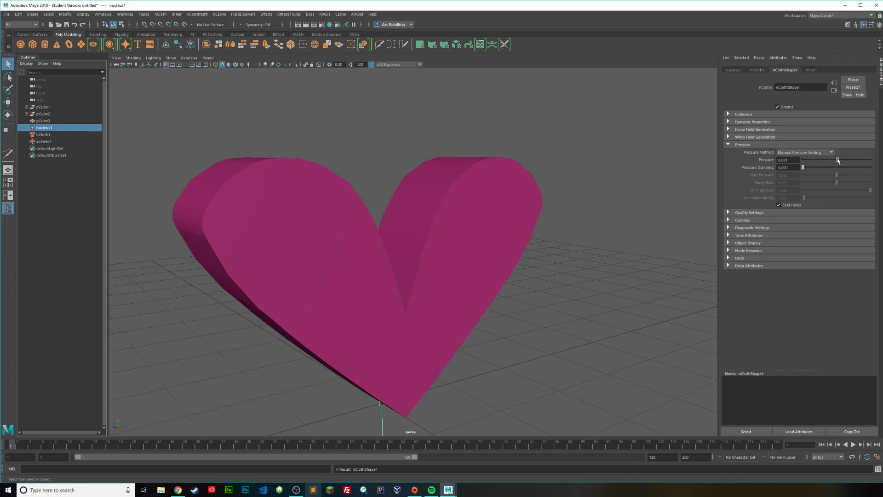
click(729, 145)
click(729, 145)
scroll(597, 216, down, 5)
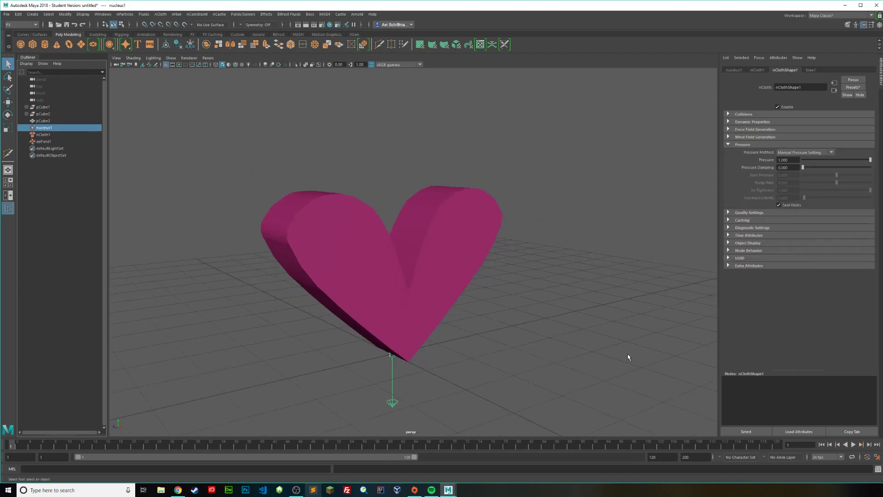
Play the nCloth simulation briefly to check the heart's inflation, and return to the first frame.
click(853, 445)
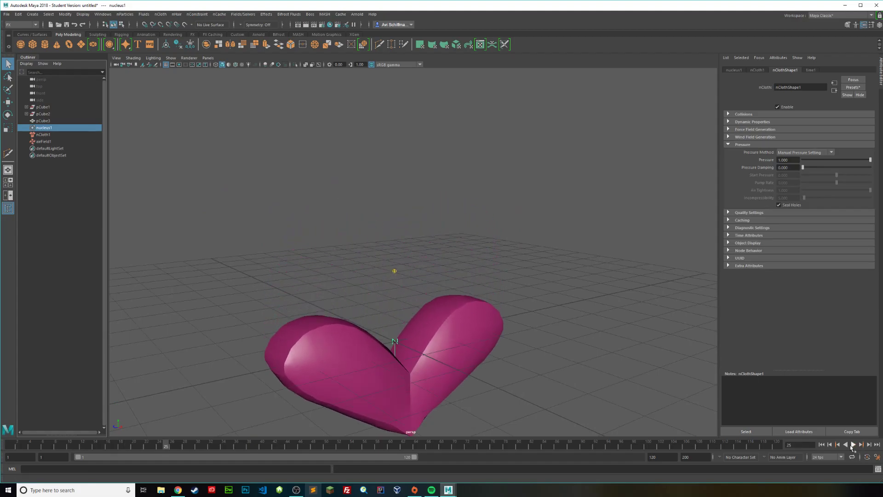
alt+drag(506, 342, 483, 301)
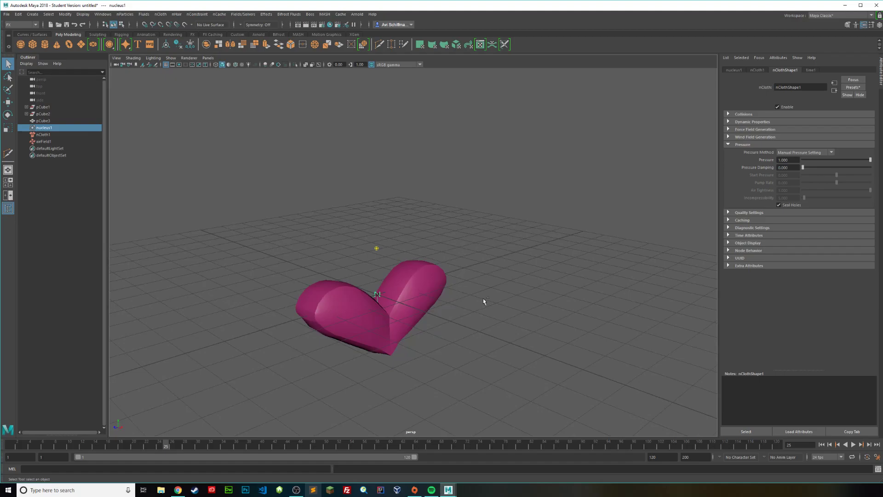
click(821, 444)
scroll(386, 240, up, 5)
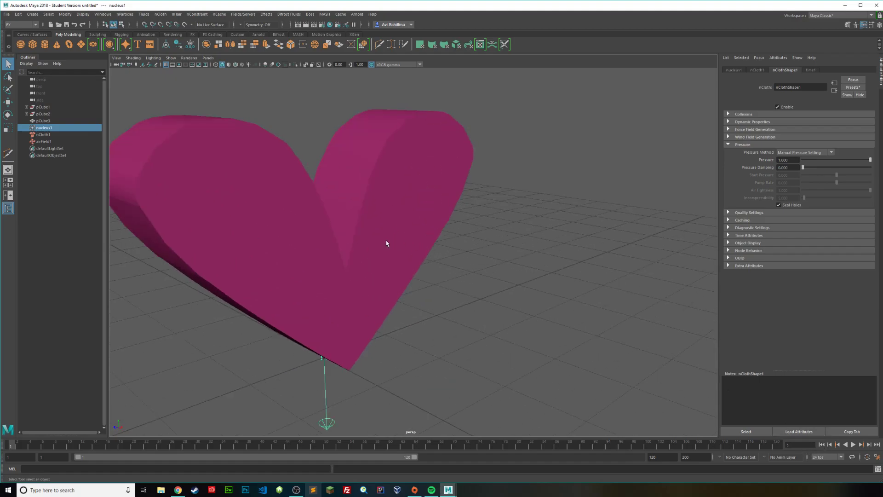
In the side view, select the vertices at the heart's central notch and raise them to make the notch shallower.
click(391, 241)
alt+drag(398, 243, 370, 249)
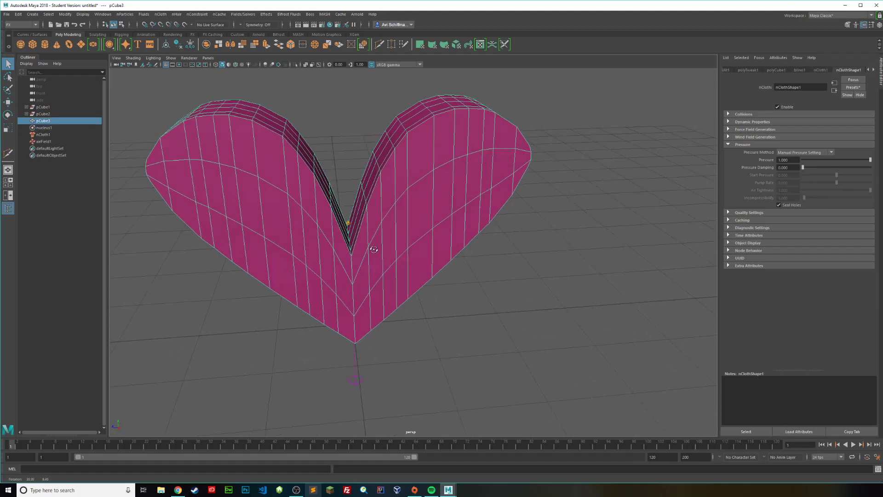
key(space)
key(space)
scroll(412, 302, up, 5)
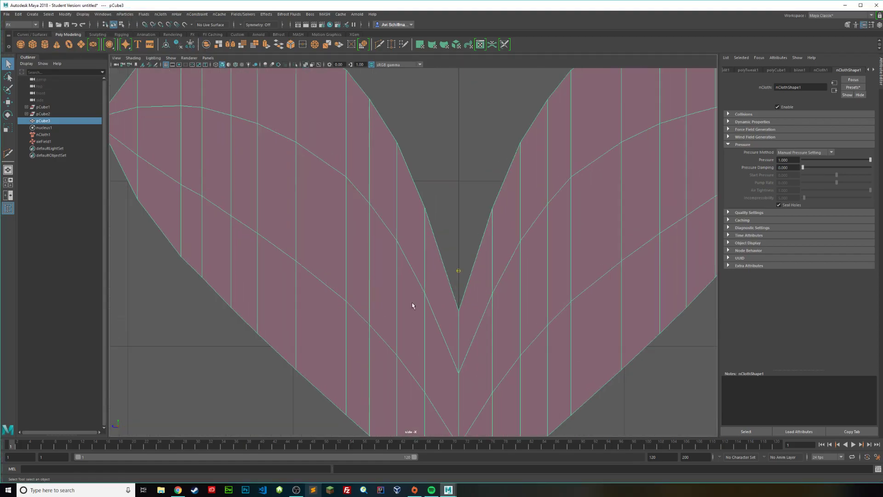
right_drag(464, 269, 464, 299)
click(430, 273)
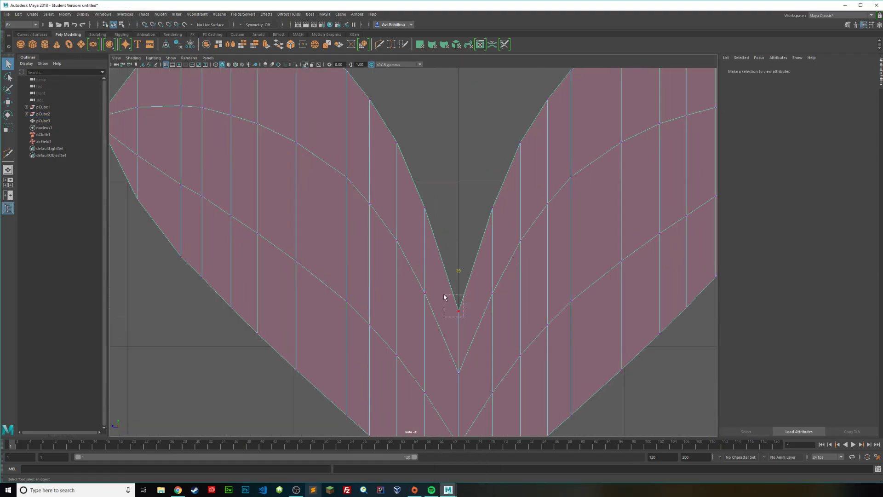
key(w)
drag(444, 297, 501, 197)
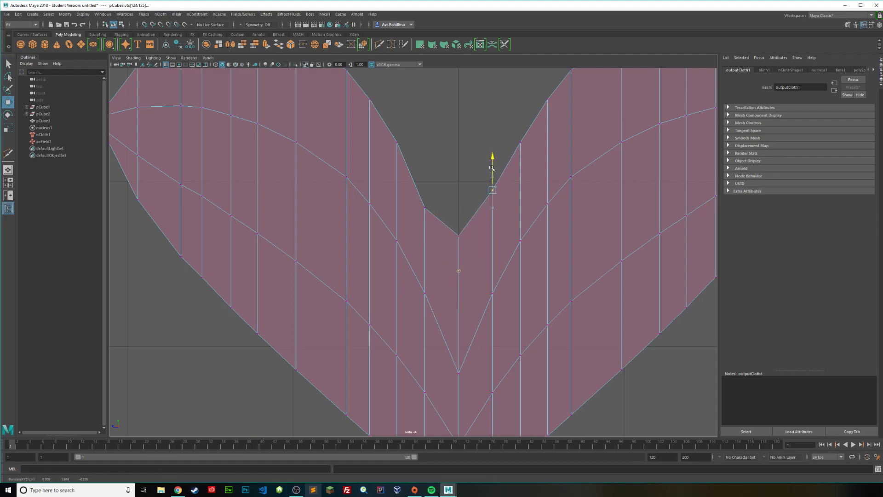
Undo the one-sided vertex move, and slightly raise the vertices on both sides of the notch together.
key(ctrl+z)
key(ctrl+z)
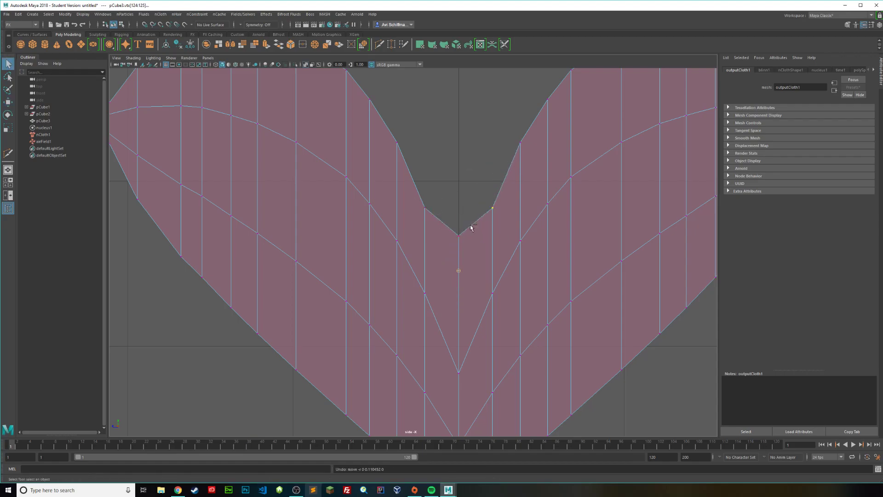
key(w)
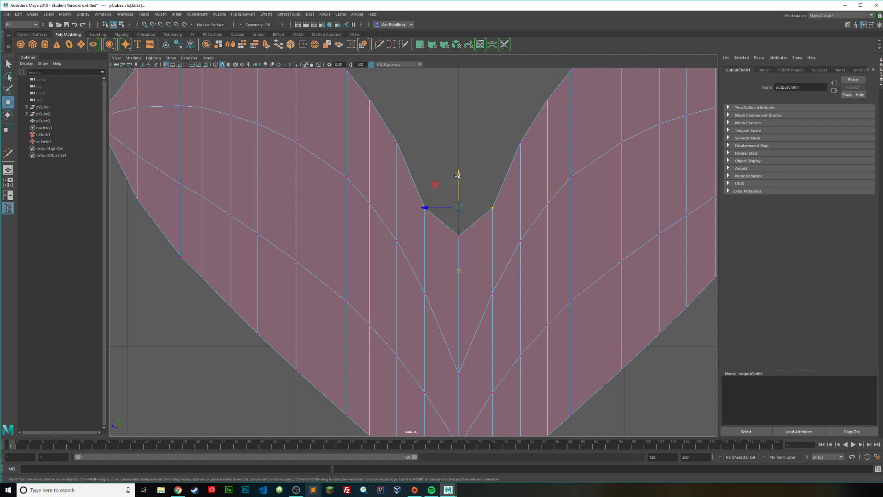
drag(458, 175, 458, 152)
Turn on shaded display, return the heart to object mode and go back to the perspective view.
scroll(463, 161, down, 10)
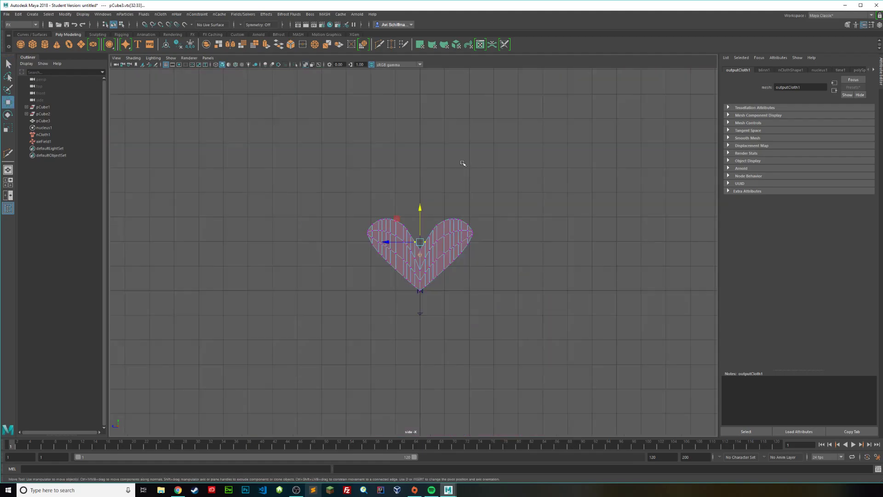
scroll(469, 179, up, 3)
key(5)
right_drag(480, 234, 512, 220)
key(space)
key(space)
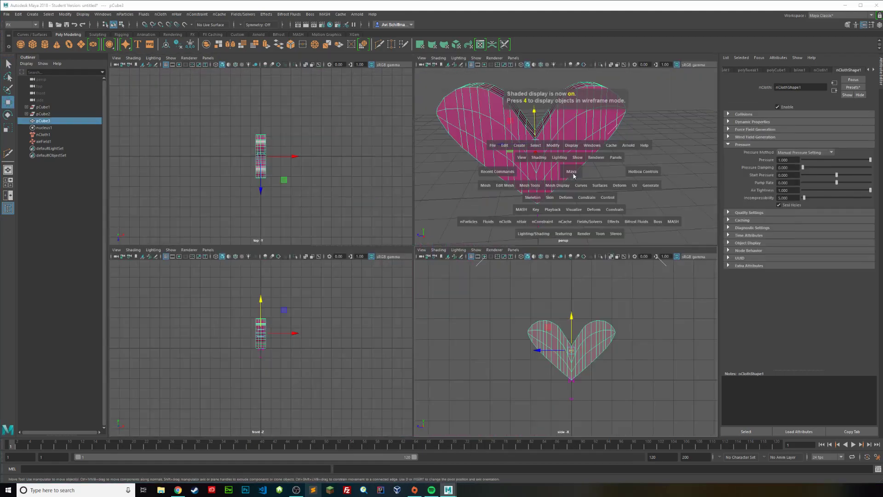
scroll(510, 197, down, 6)
right_drag(450, 212, 473, 196)
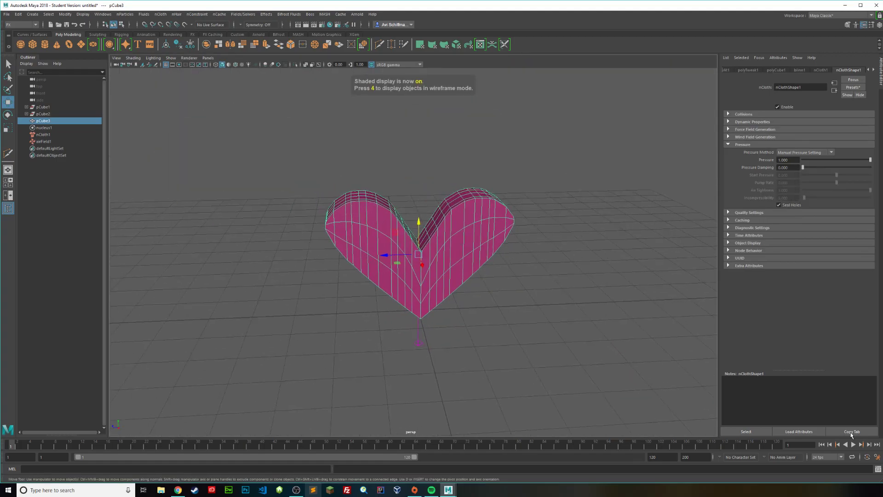
Play the simulation with the reshaped notch, stop it and rewind to the first frame.
click(852, 444)
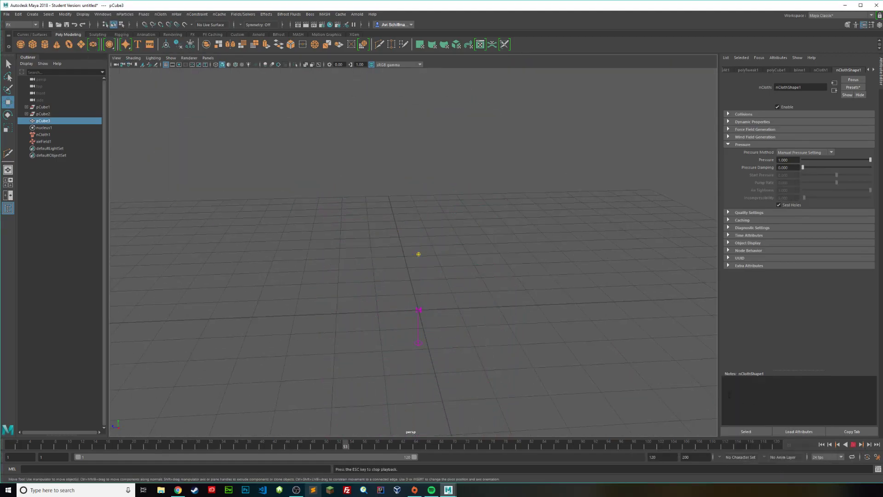
scroll(510, 320, down, 6)
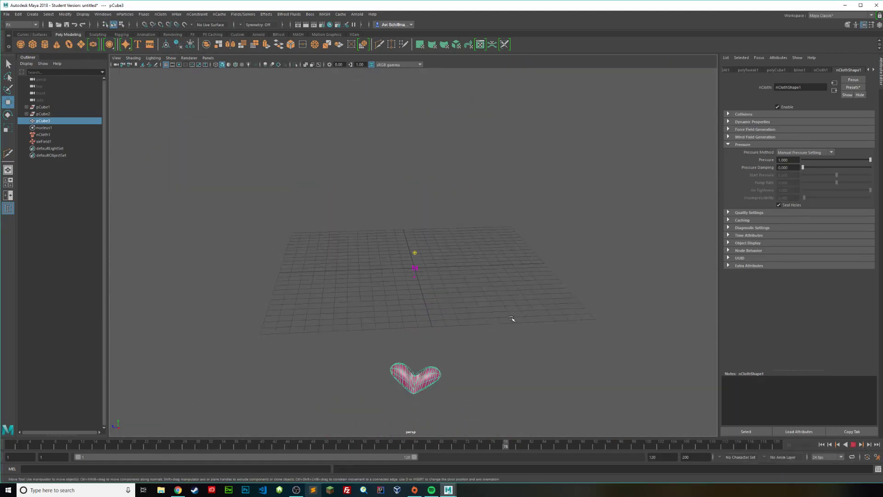
click(853, 444)
click(821, 444)
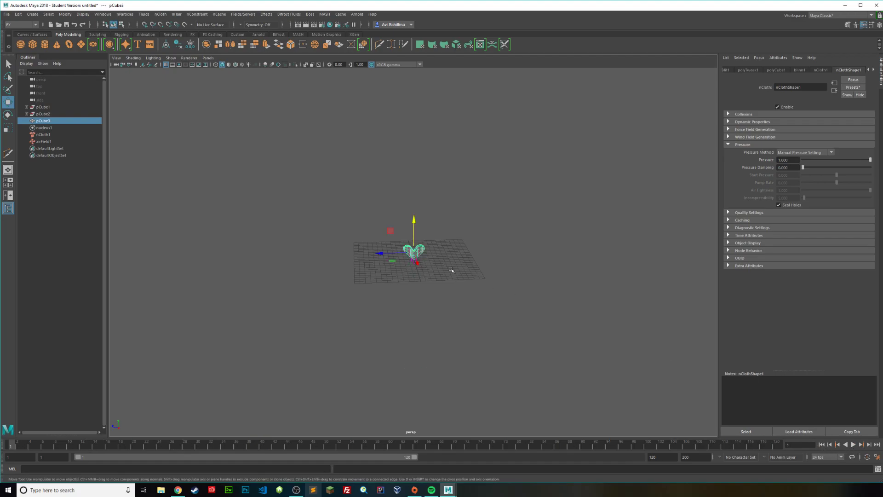
Run the simulation in short bursts and stop it at frame 23 to hold the inflated heart shape.
scroll(460, 276, up, 8)
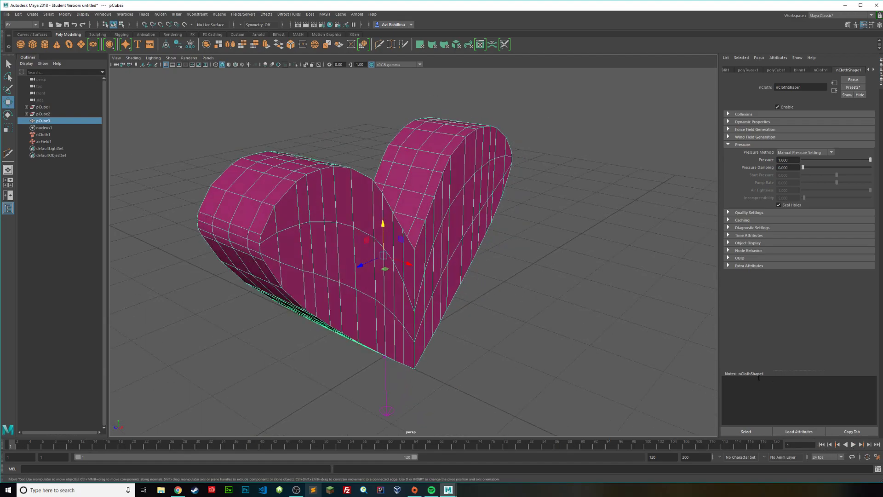
click(853, 444)
click(853, 444)
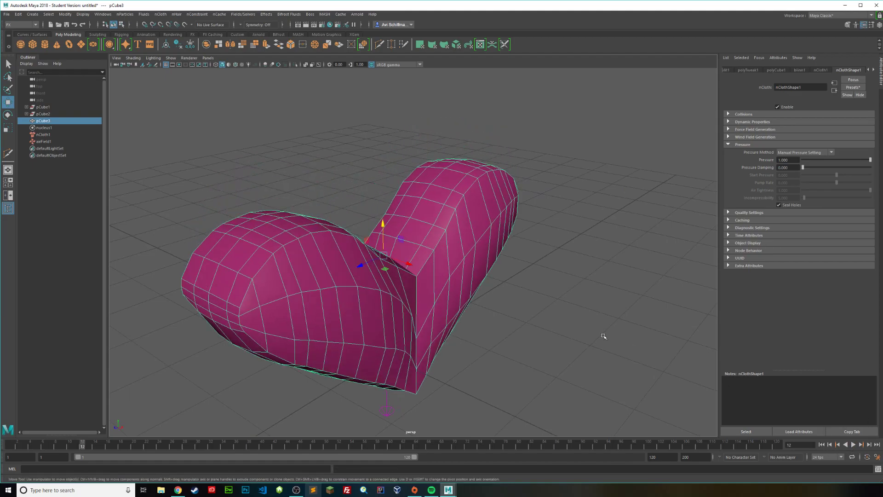
alt+drag(535, 305, 486, 312)
click(853, 445)
click(853, 445)
scroll(551, 325, down, 5)
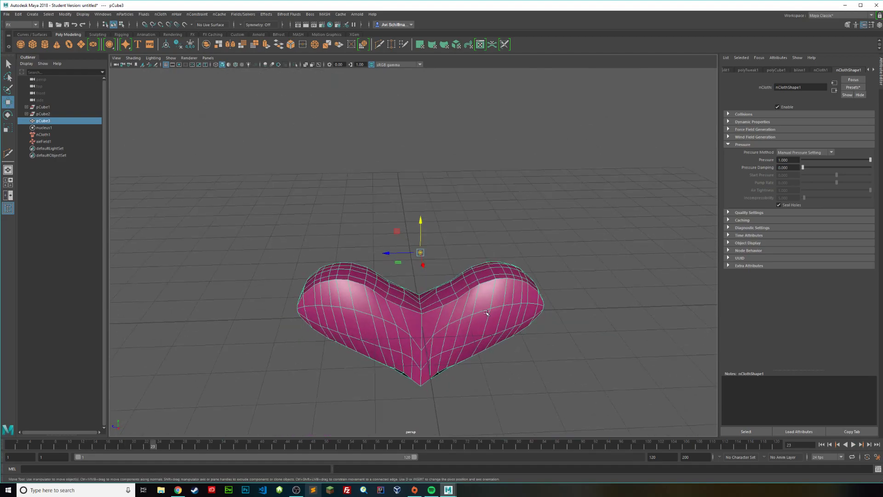
Scale the end vertices at the heart's bottom tip closer together, return to object mode and clear the selection.
right_click(485, 269)
right_drag(524, 257, 525, 258)
scroll(544, 302, up, 5)
alt+middle_drag(544, 302, 548, 188)
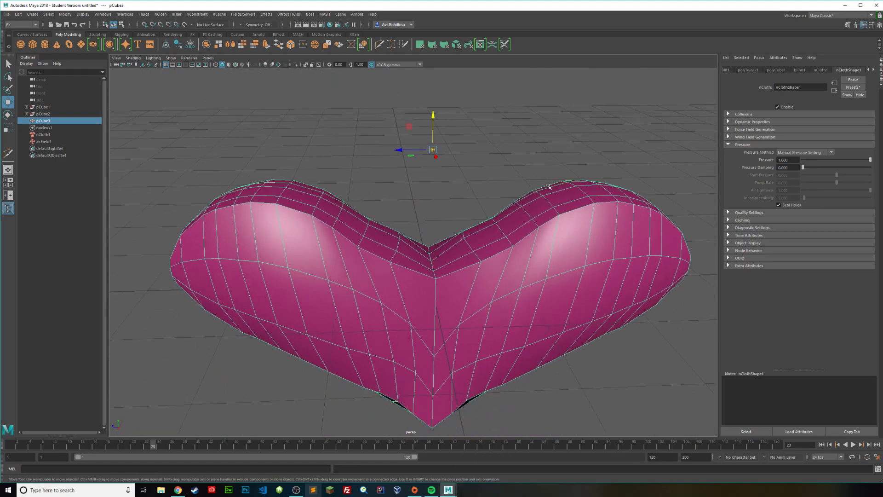
scroll(552, 202, down, 5)
mouse_move(553, 219)
alt+mouse_down()
mouse_move(484, 204)
mouse_move(539, 217)
alt+mouse_up()
scroll(516, 227, up, 5)
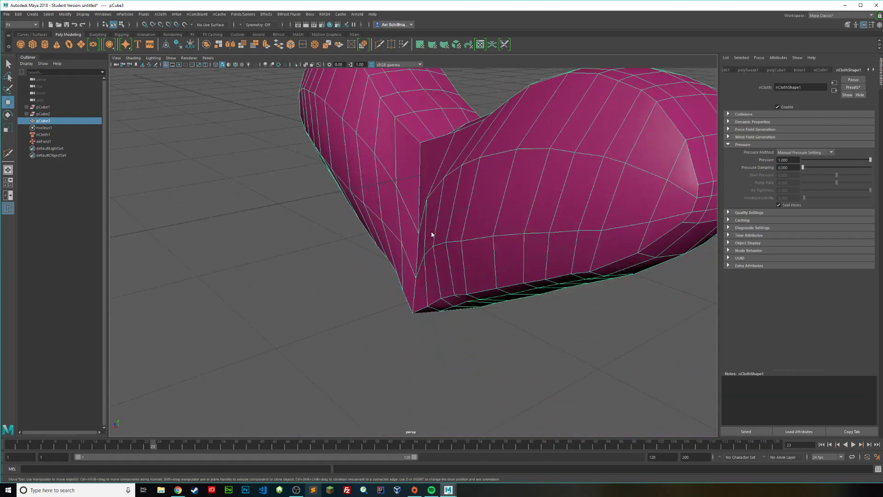
click(437, 331)
scroll(437, 331, up, 3)
alt+drag(436, 331, 493, 307)
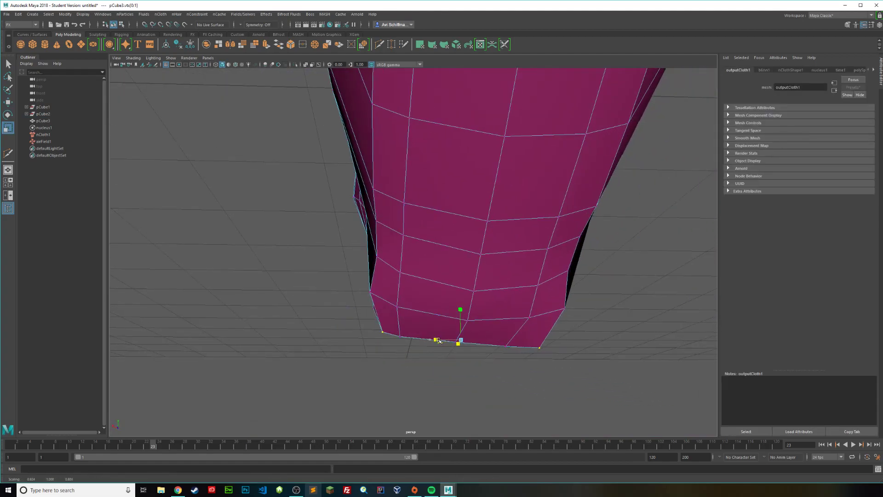
right_drag(438, 264, 465, 250)
click(262, 230)
scroll(262, 230, down, 4)
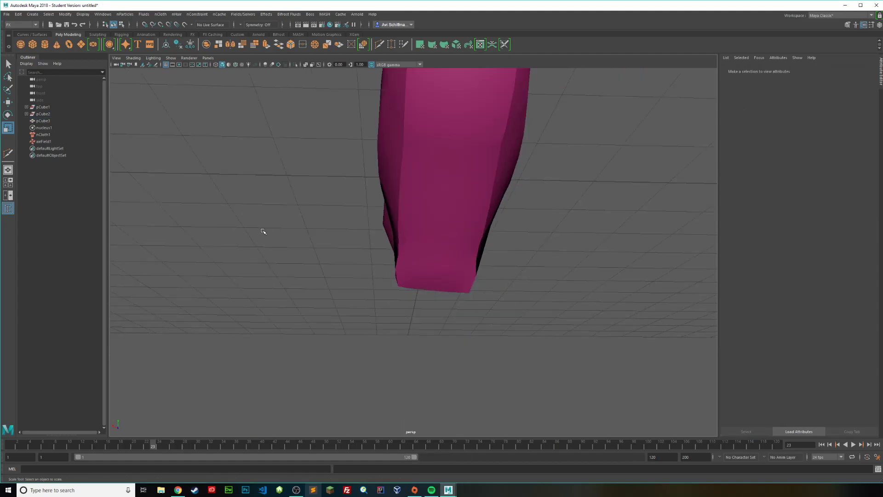
Select the whole heart and try to delete all history in the scene by type.
alt+drag(262, 230, 393, 251)
scroll(405, 242, down, 5)
alt+middle_drag(462, 188, 493, 232)
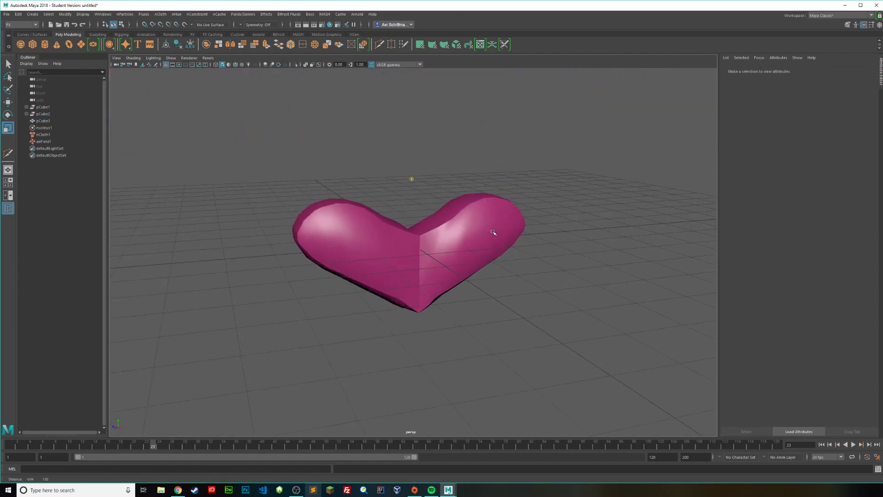
scroll(494, 234, up, 6)
alt+drag(494, 235, 519, 236)
click(501, 239)
scroll(501, 236, down, 3)
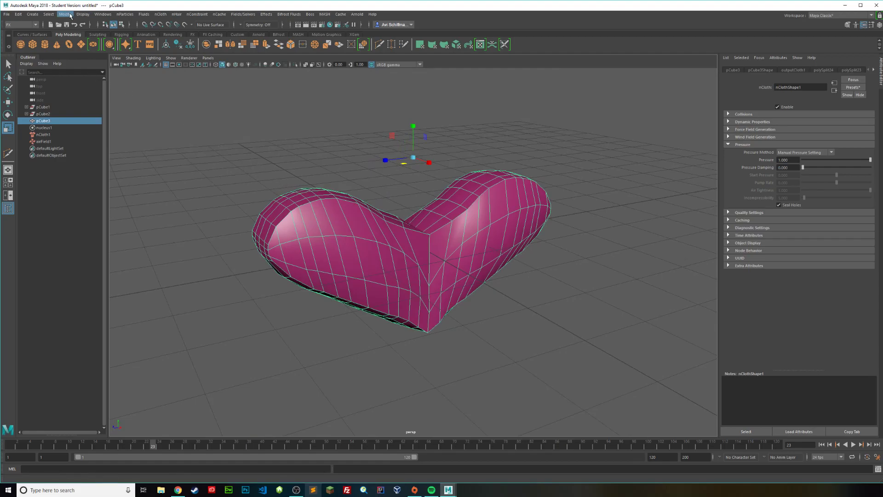
click(66, 14)
mouse_move(17, 14)
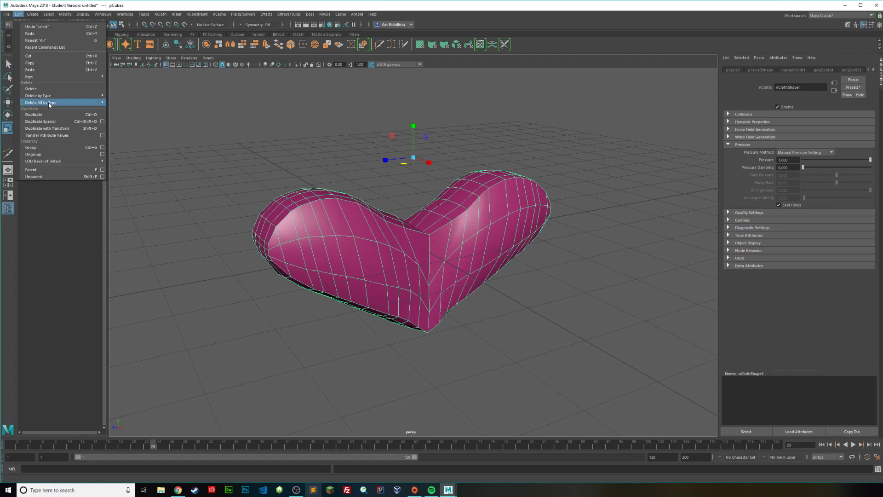
mouse_move(93, 104)
click(122, 106)
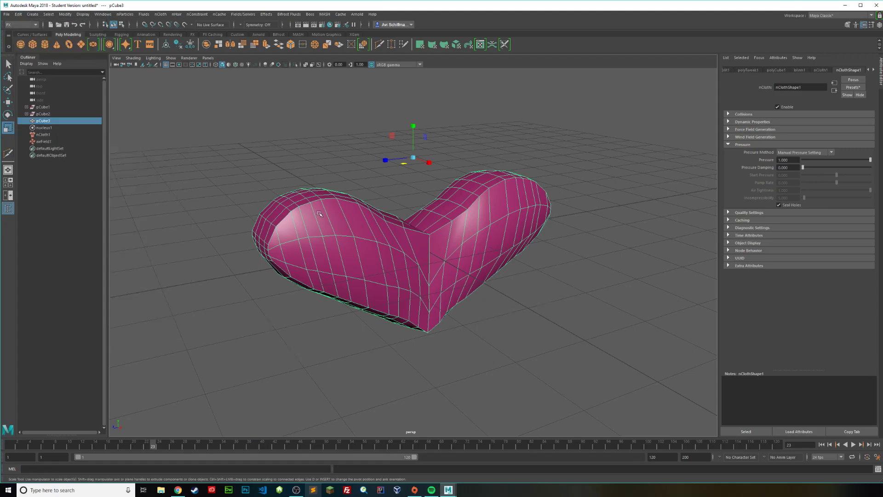
Select the heart and center its pivot.
alt+drag(319, 213, 333, 209)
scroll(333, 210, up, 1)
click(477, 272)
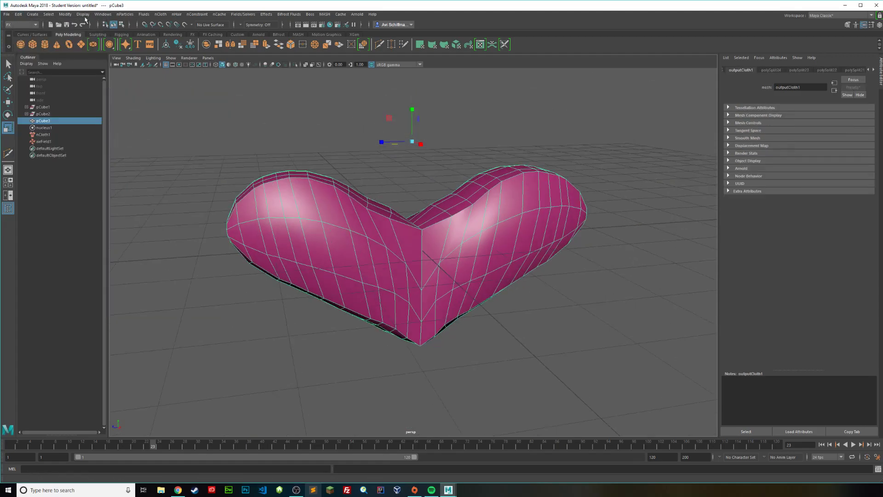
click(65, 14)
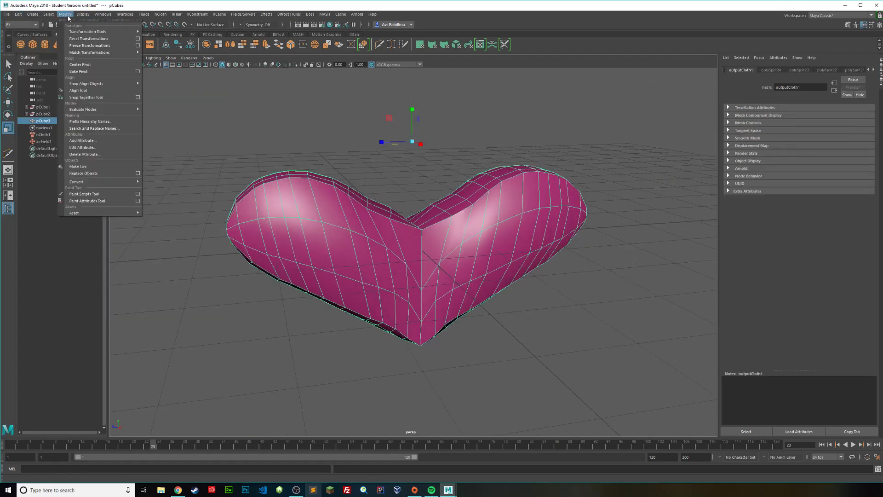
click(95, 66)
Select the nucleus solver below the heart and delete it.
alt+drag(391, 202, 451, 169)
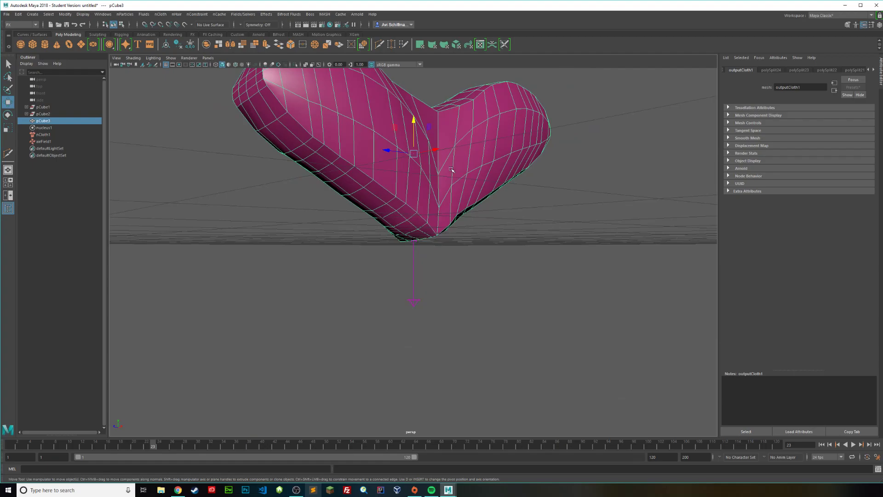
click(413, 272)
key(Delete)
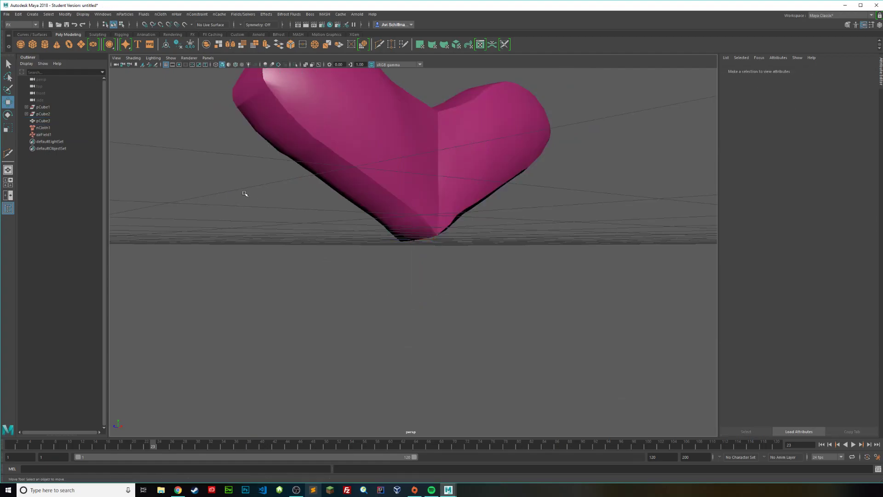
Examine the inflated heart's shape from several angles, with and without its wireframe highlighted.
scroll(244, 193, down, 6)
alt+drag(439, 164, 420, 185)
click(420, 186)
scroll(421, 185, up, 6)
alt+middle_drag(442, 135, 418, 213)
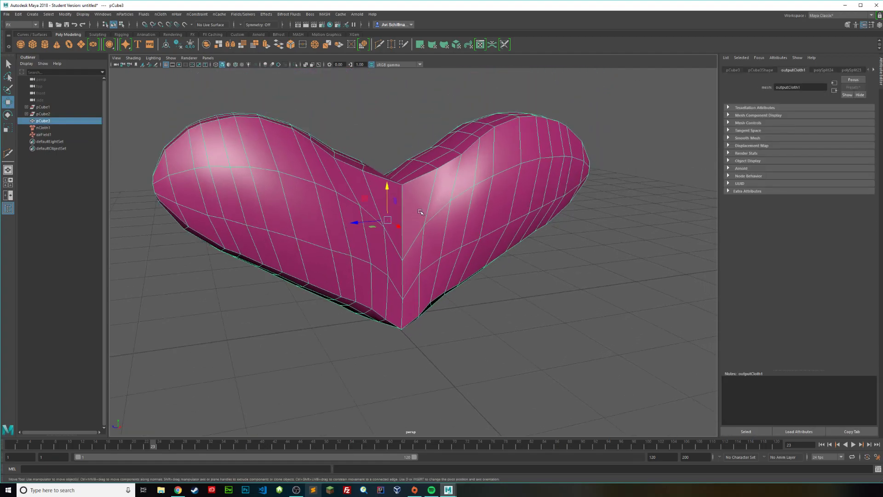
alt+drag(418, 213, 404, 193)
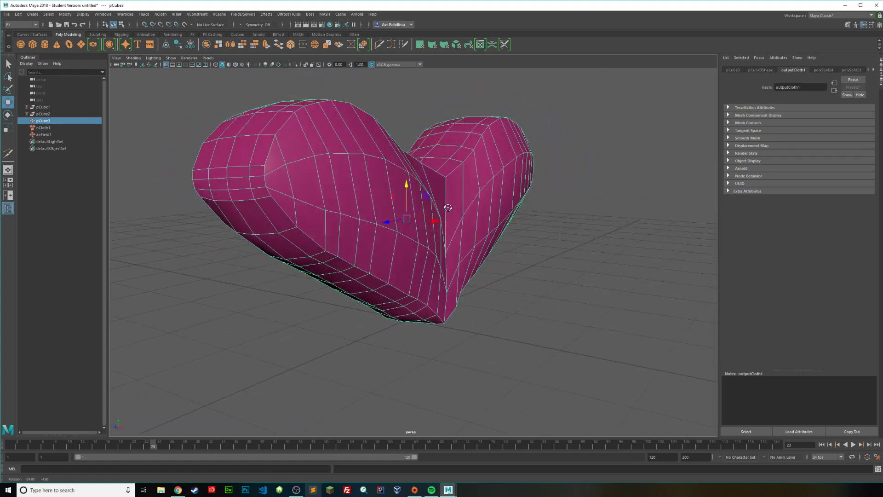
click(547, 239)
scroll(499, 240, down, 5)
alt+drag(498, 241, 482, 249)
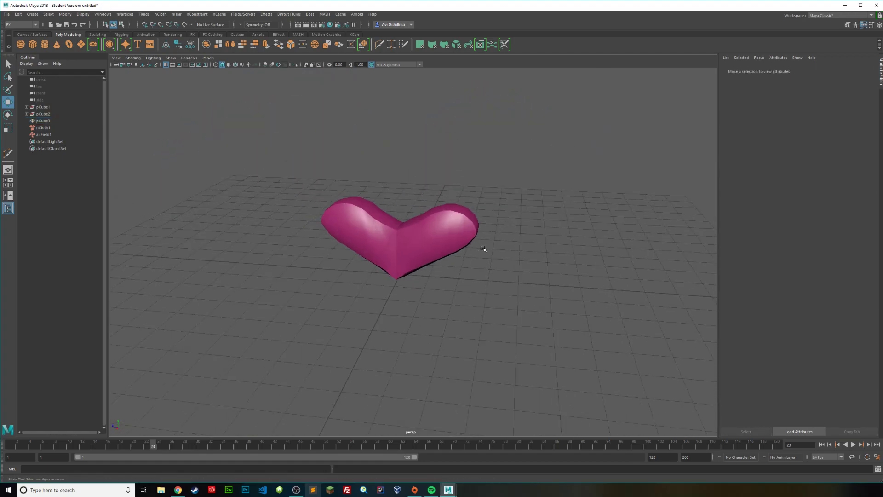
scroll(483, 248, up, 5)
Select the vertices at the top of the heart's central notch, lower them slightly and return to object mode.
click(400, 178)
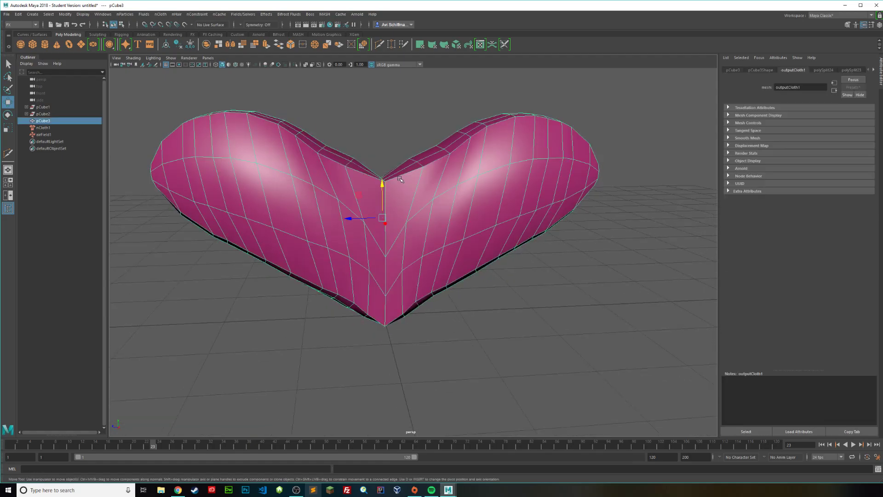
right_drag(400, 179, 379, 169)
drag(386, 190, 385, 190)
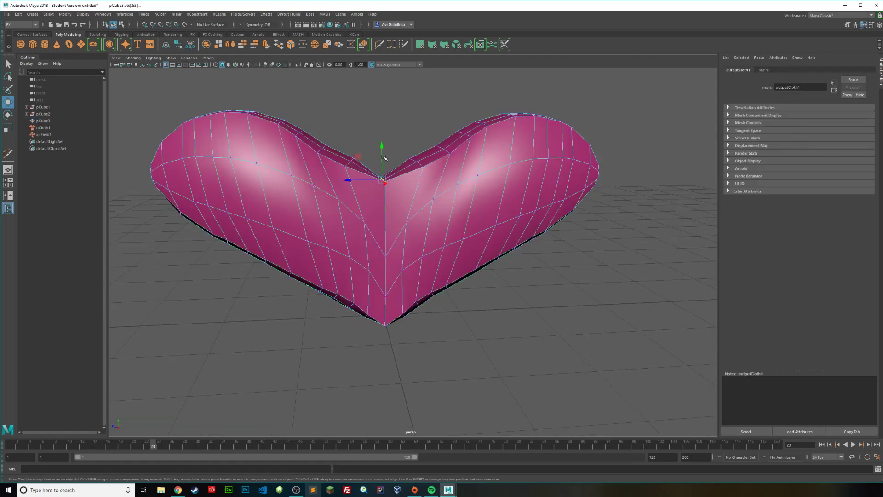
drag(383, 148, 383, 171)
right_drag(467, 173, 501, 161)
scroll(463, 257, down, 5)
alt+drag(463, 257, 505, 251)
scroll(505, 251, up, 5)
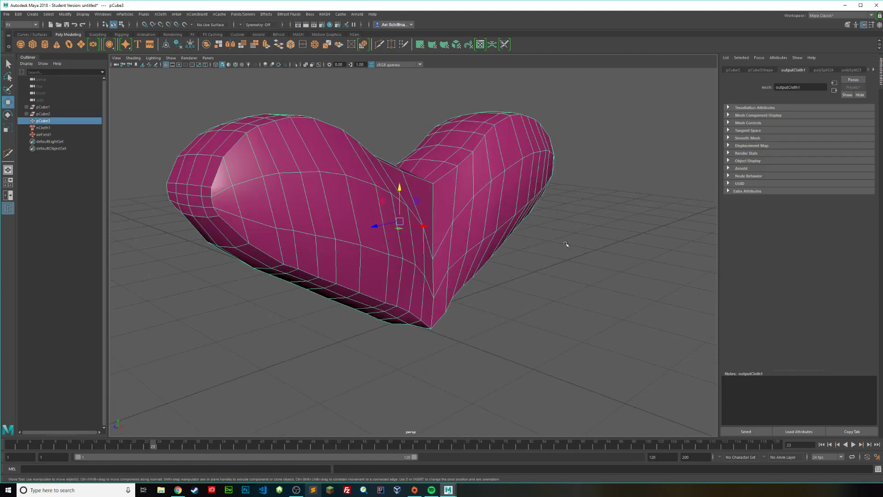